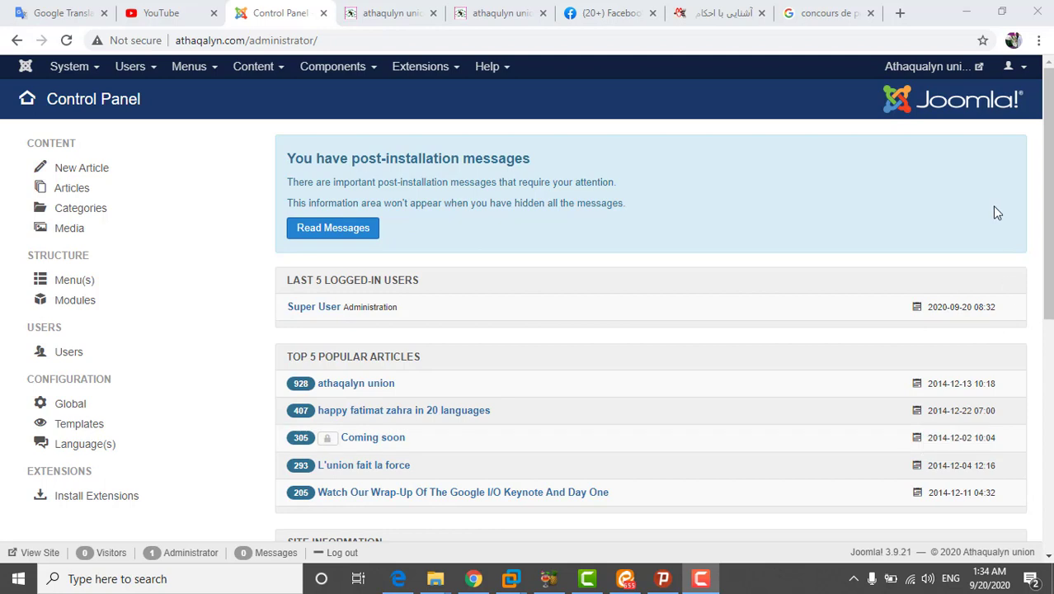
# Open the public site's registration page and examine the fields in its User Registration form
pyautogui.click(945, 66)
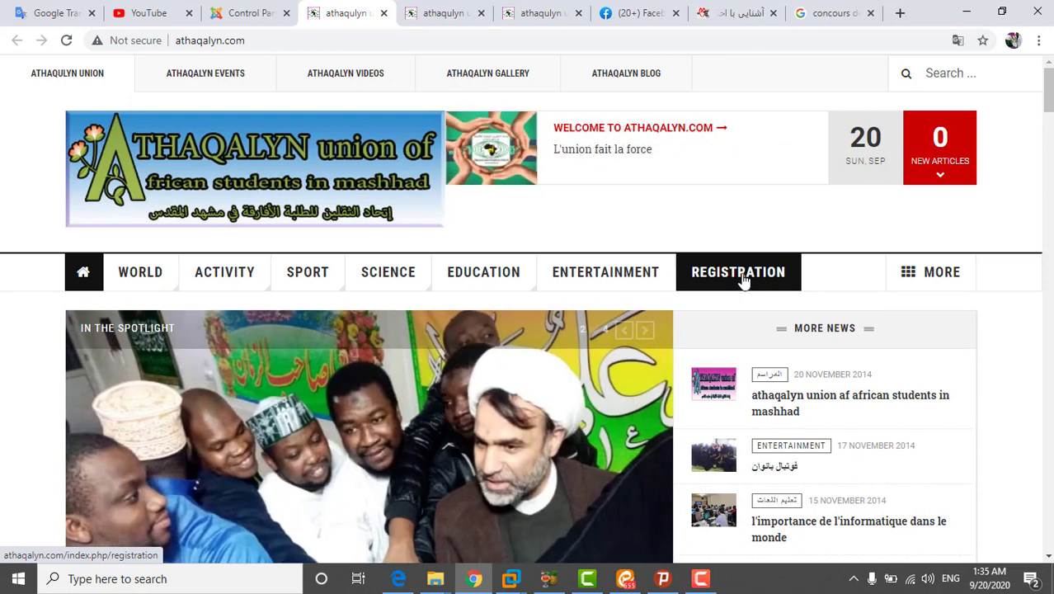
pyautogui.click(742, 279)
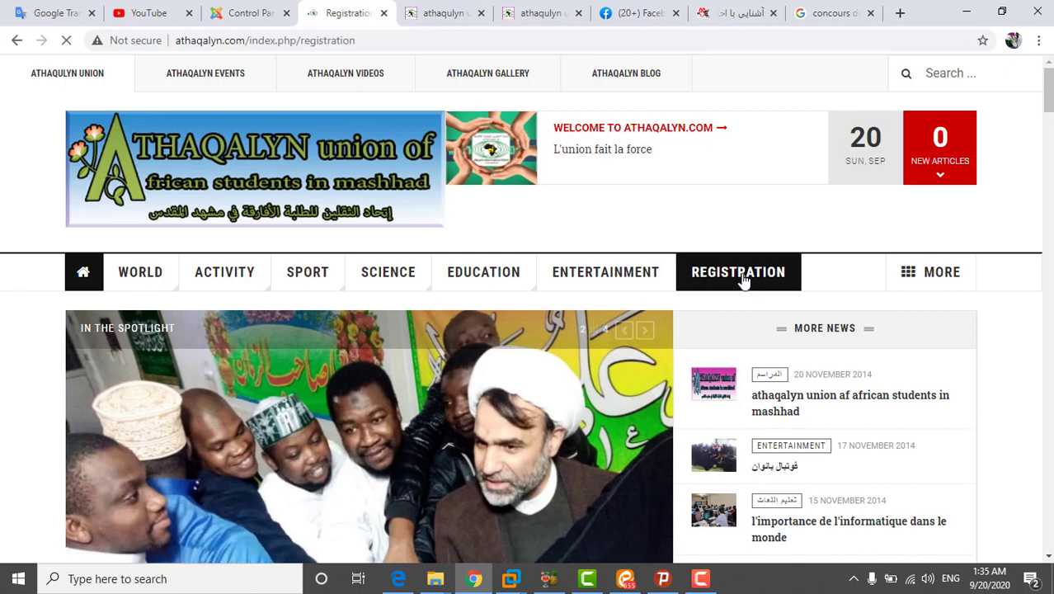
pyautogui.scroll(-3, 637, 368)
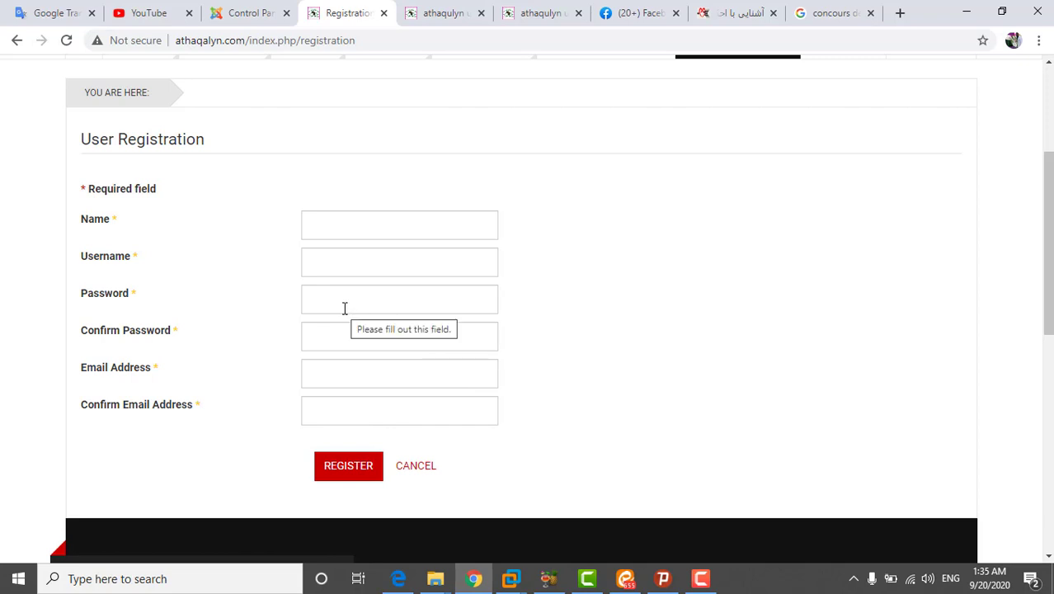
# In the Joomla administrator, create and save a user field group titled "concours de police"
pyautogui.click(249, 16)
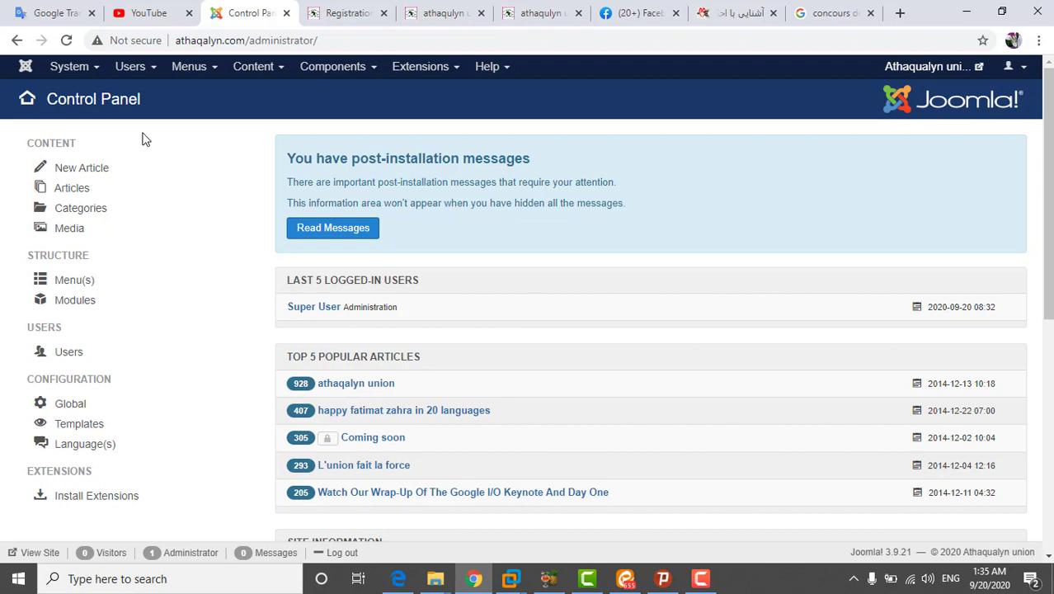
pyautogui.click(140, 68)
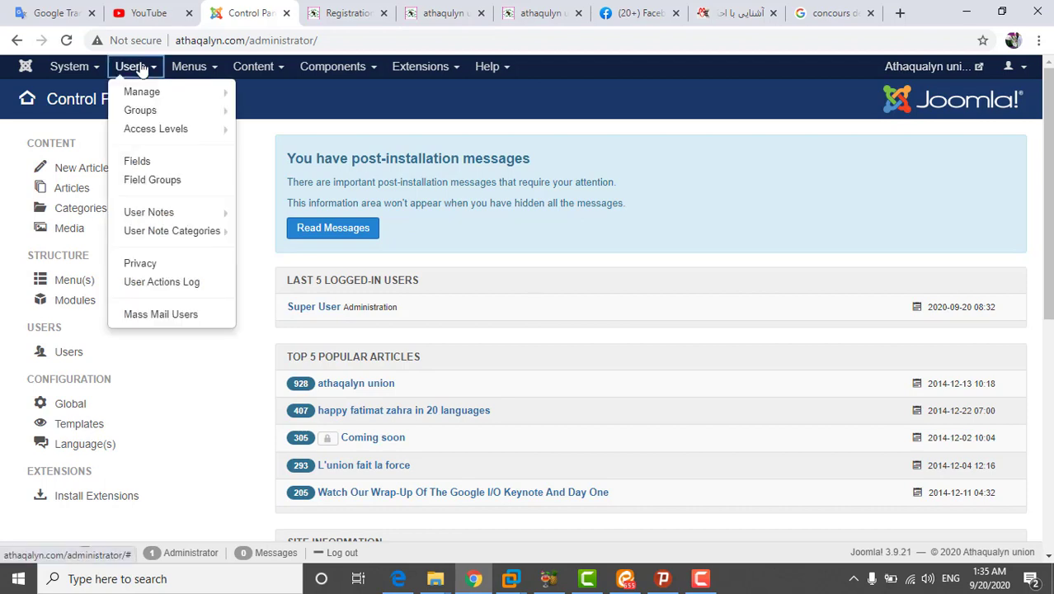
pyautogui.click(179, 189)
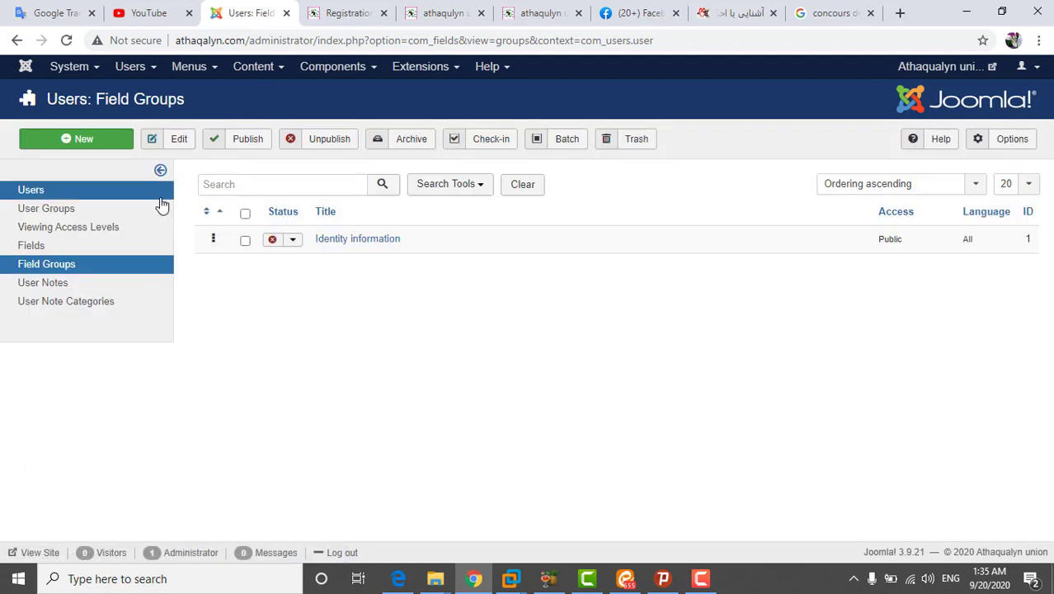
pyautogui.click(84, 140)
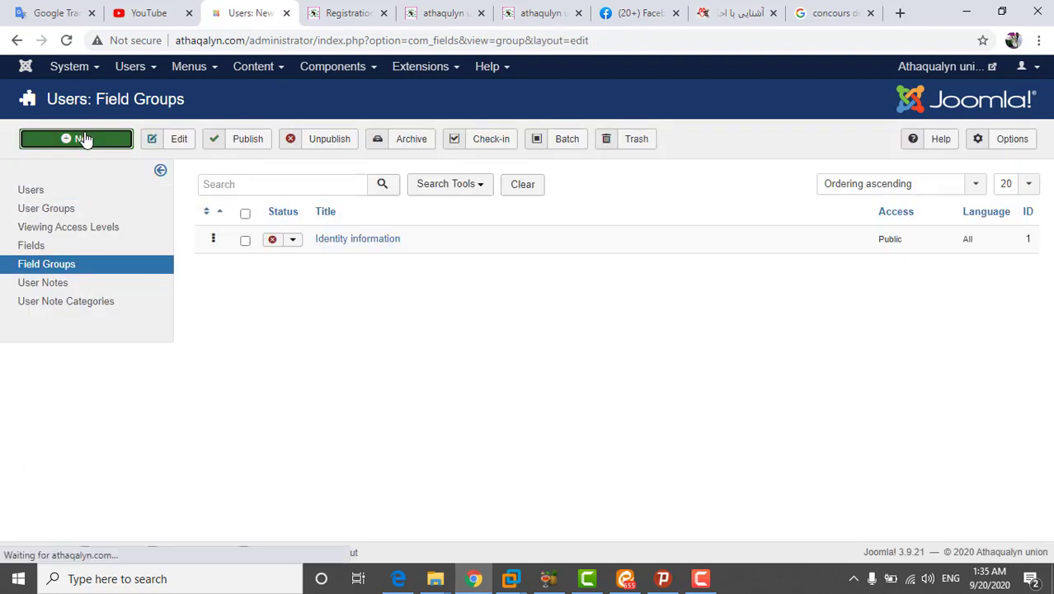
pyautogui.click(96, 188)
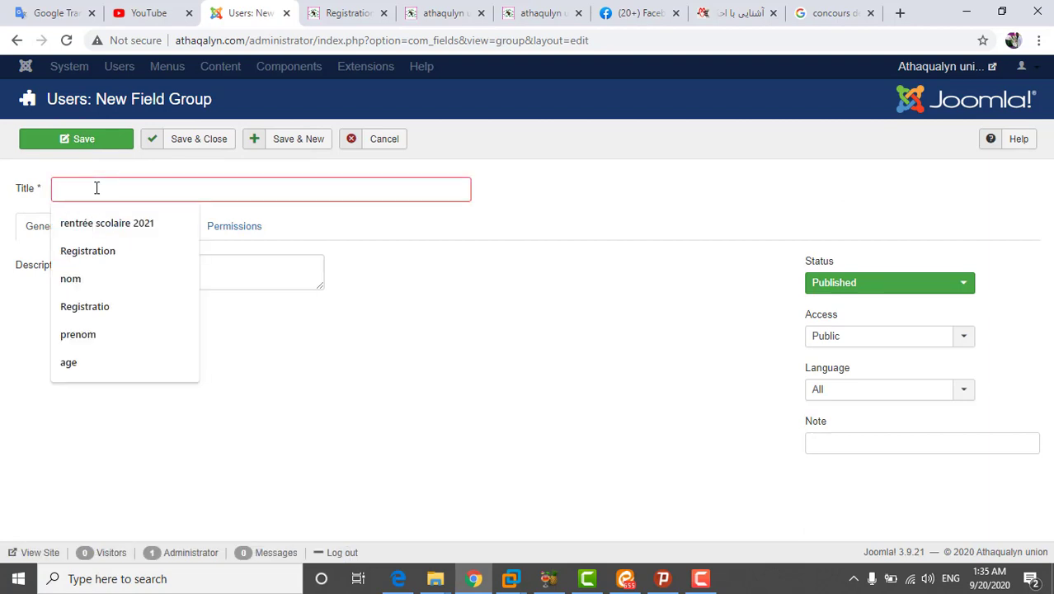
pyautogui.write('concours de police')
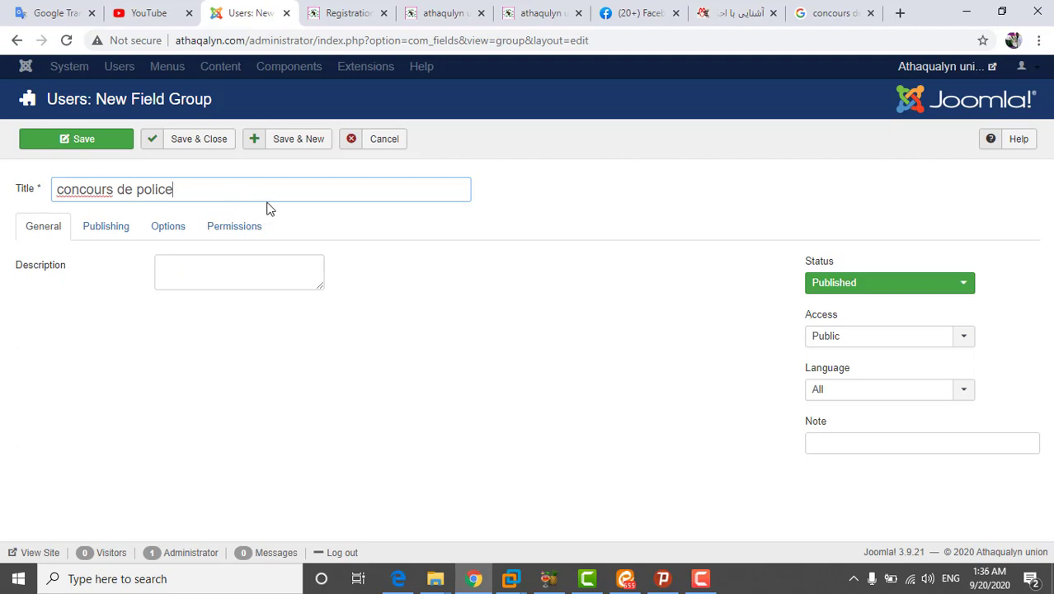
pyautogui.click(218, 146)
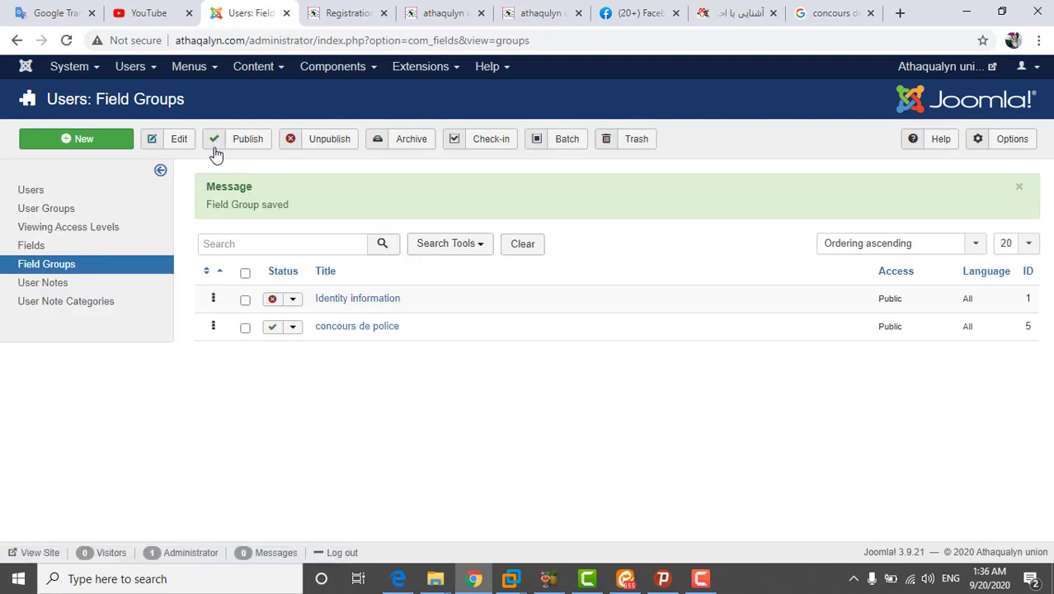
# Create and save a user text field titled "pays" in the "concours de police" field group
pyautogui.click(29, 246)
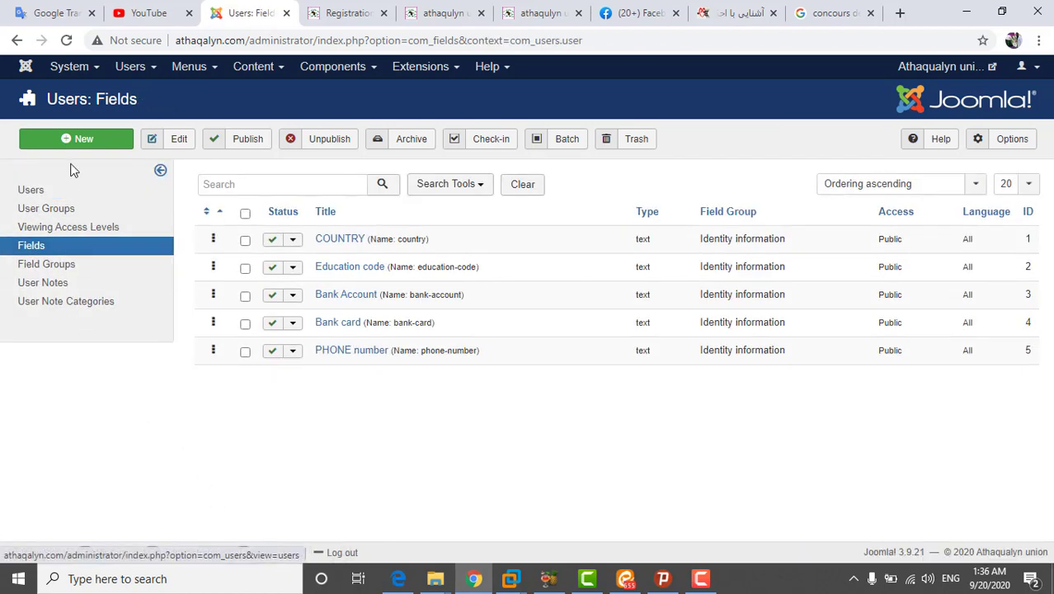
pyautogui.click(103, 146)
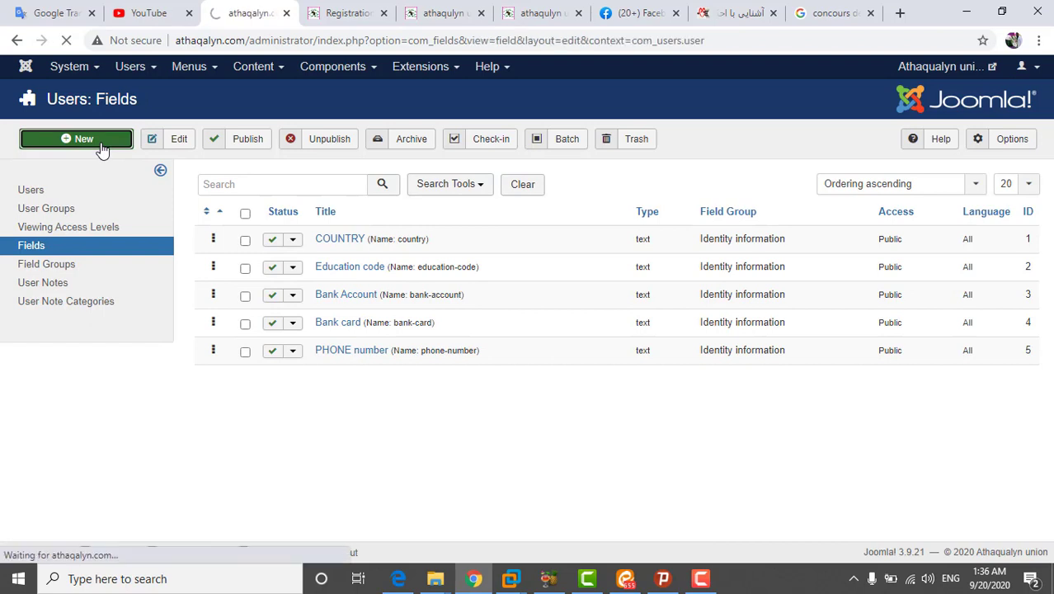
pyautogui.click(140, 189)
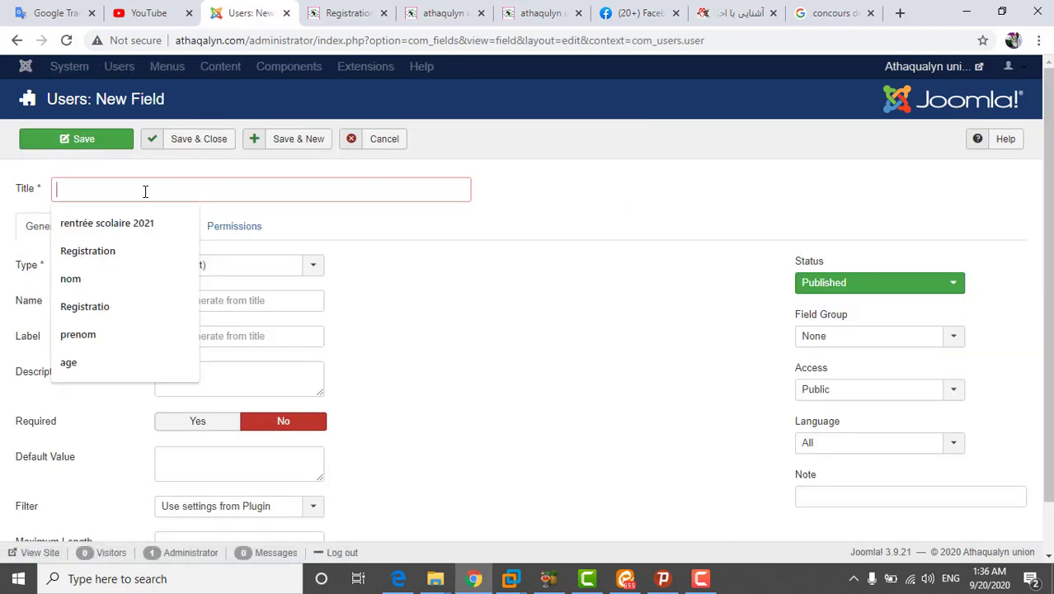
pyautogui.write('pays')
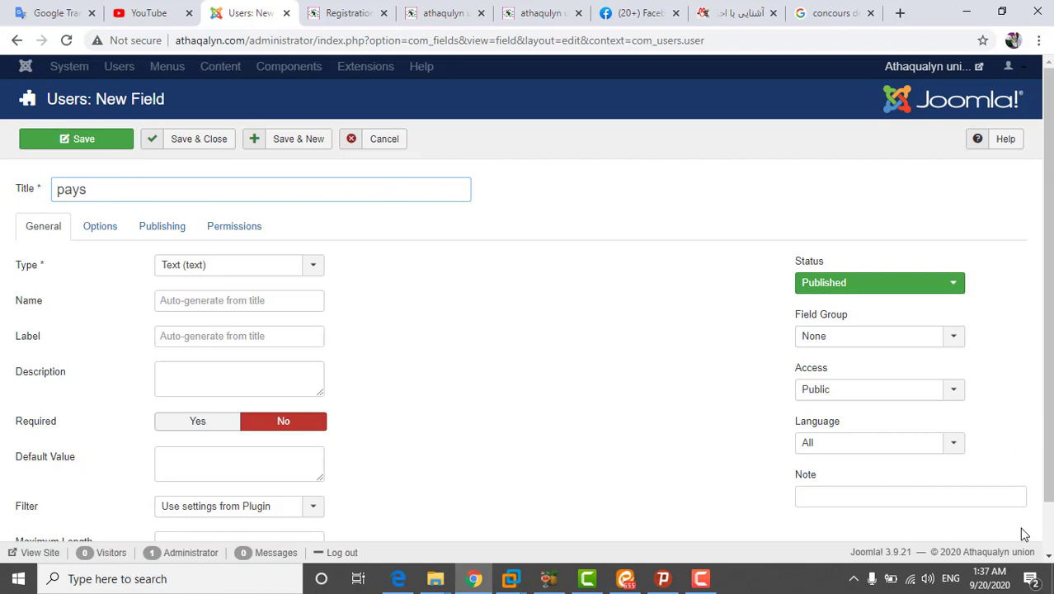
pyautogui.click(953, 341)
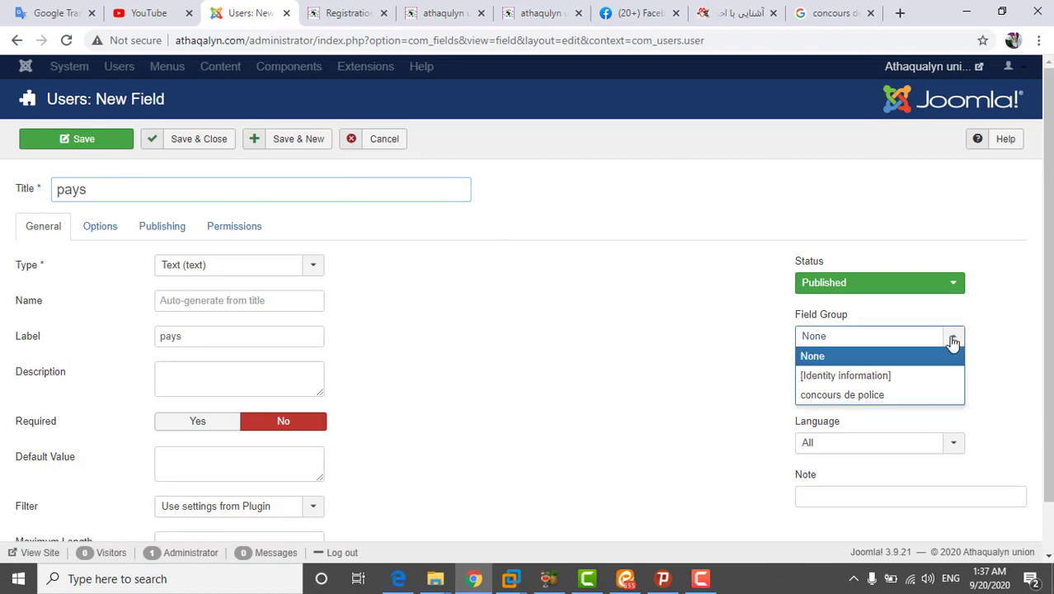
pyautogui.click(922, 396)
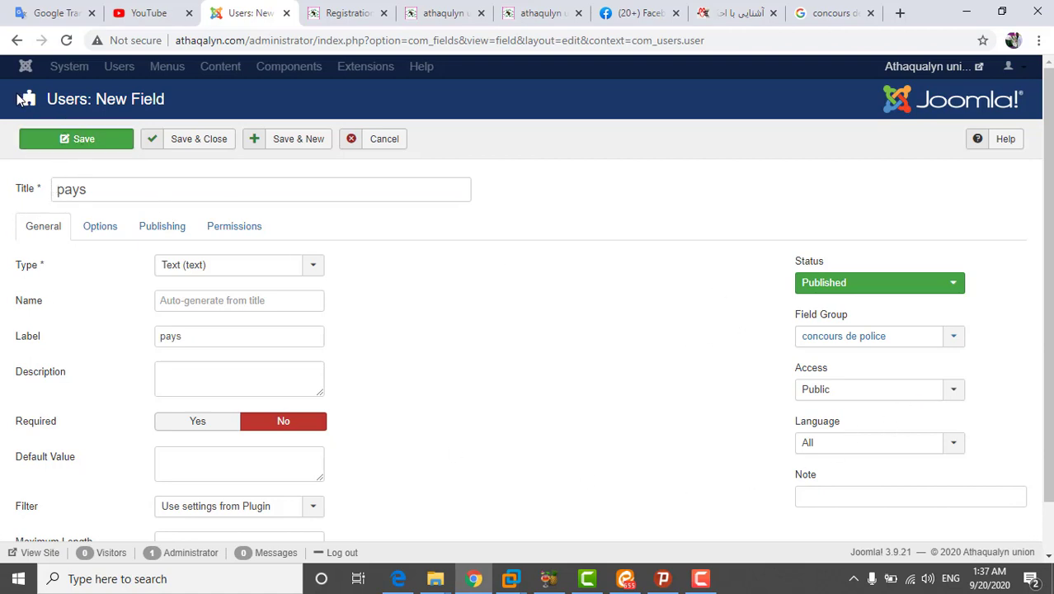
pyautogui.click(201, 149)
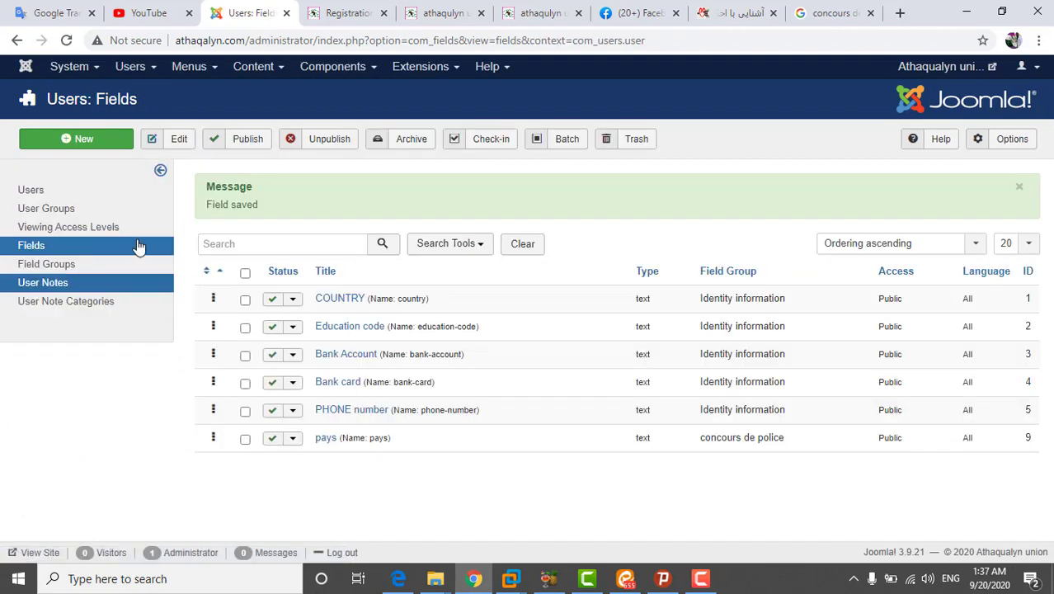
# Add another user text field titled "nationalite", assign it to the "concours de police" field group and save it
pyautogui.click(101, 147)
pyautogui.click(107, 192)
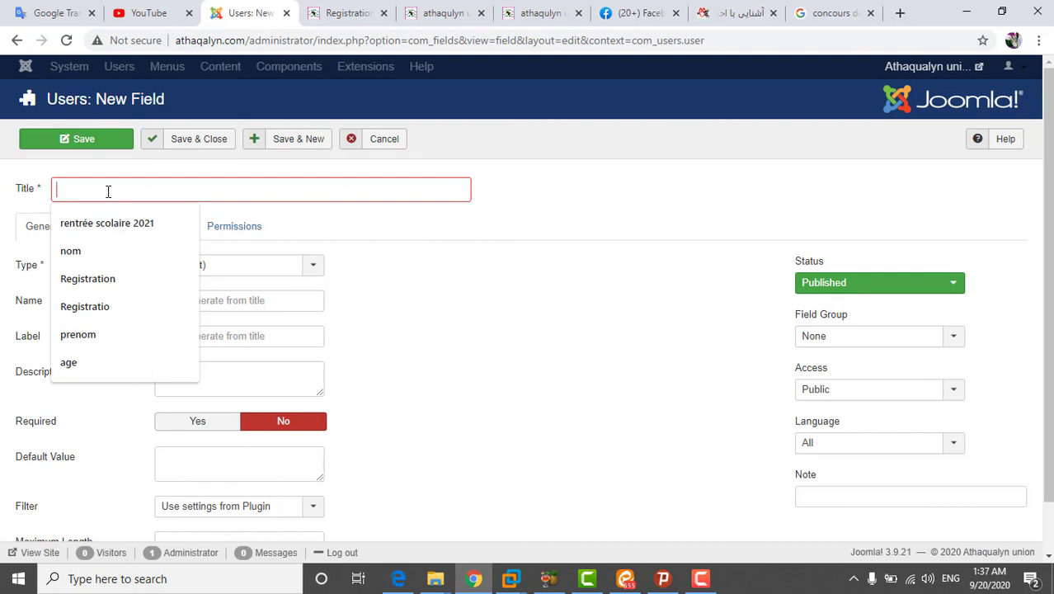
pyautogui.write('nat')
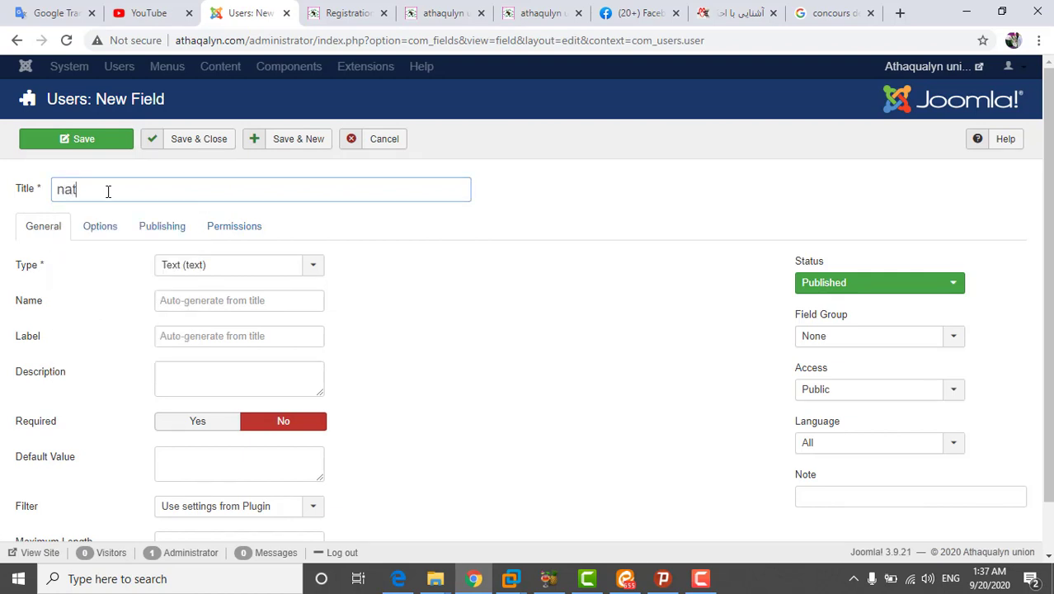
pyautogui.write('ionalite')
pyautogui.click(952, 338)
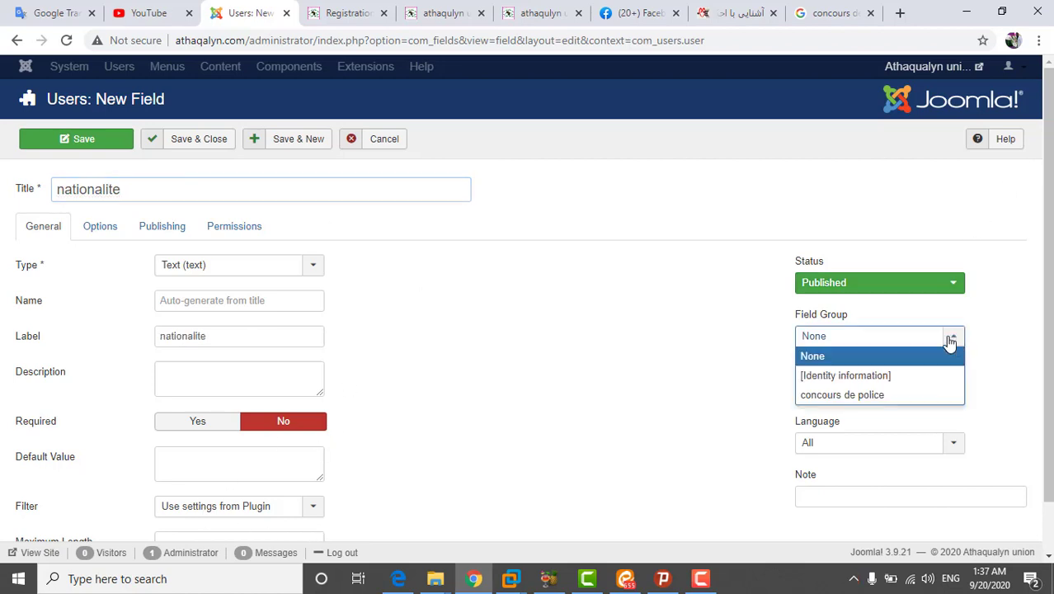
pyautogui.click(891, 404)
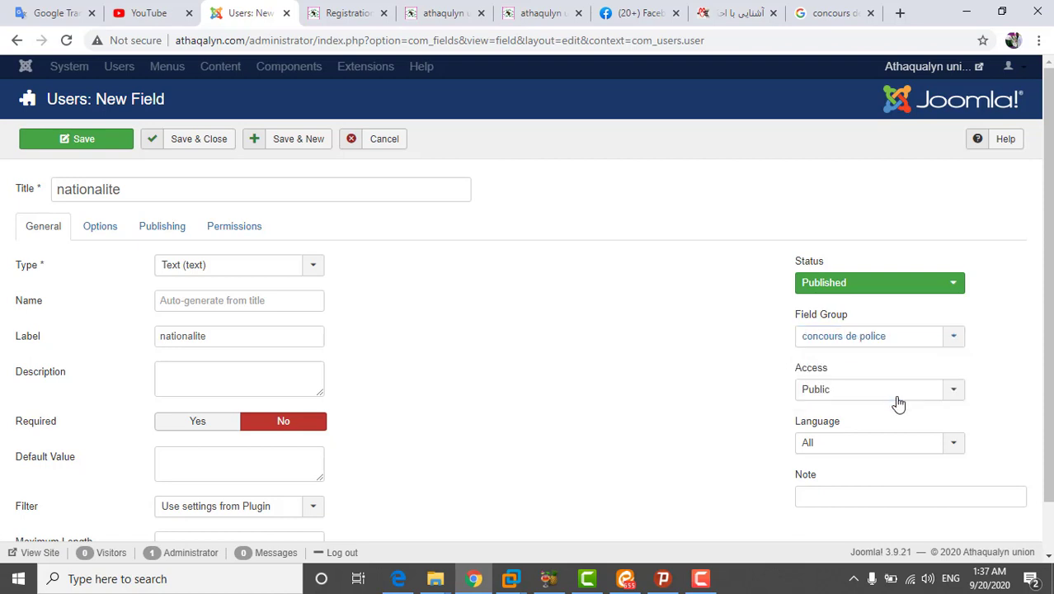
pyautogui.click(201, 140)
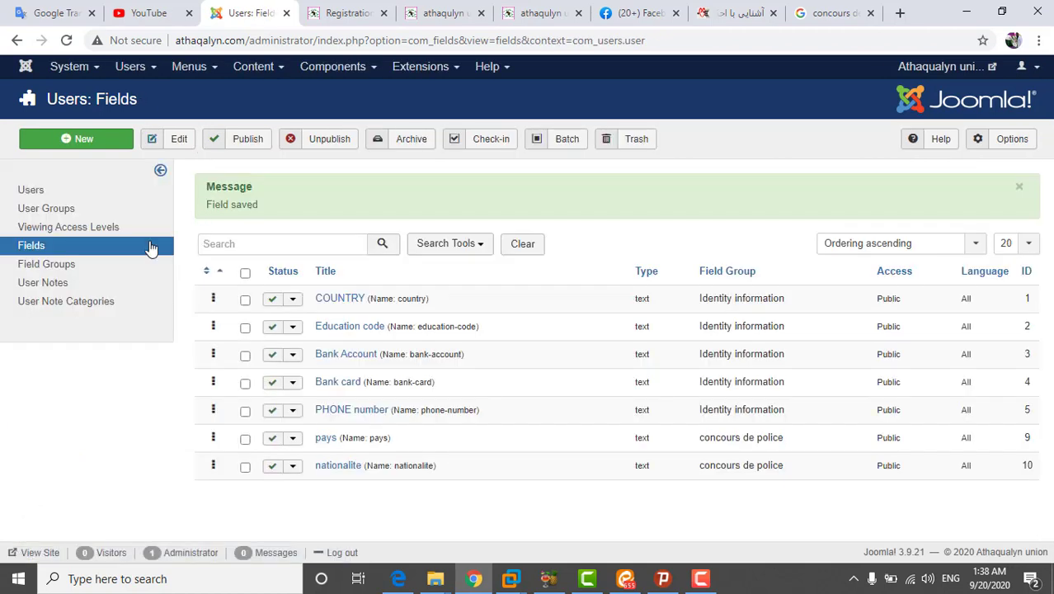
# Add a user text field titled "ville", assign it to the "concours de police" field group and save it
pyautogui.click(33, 249)
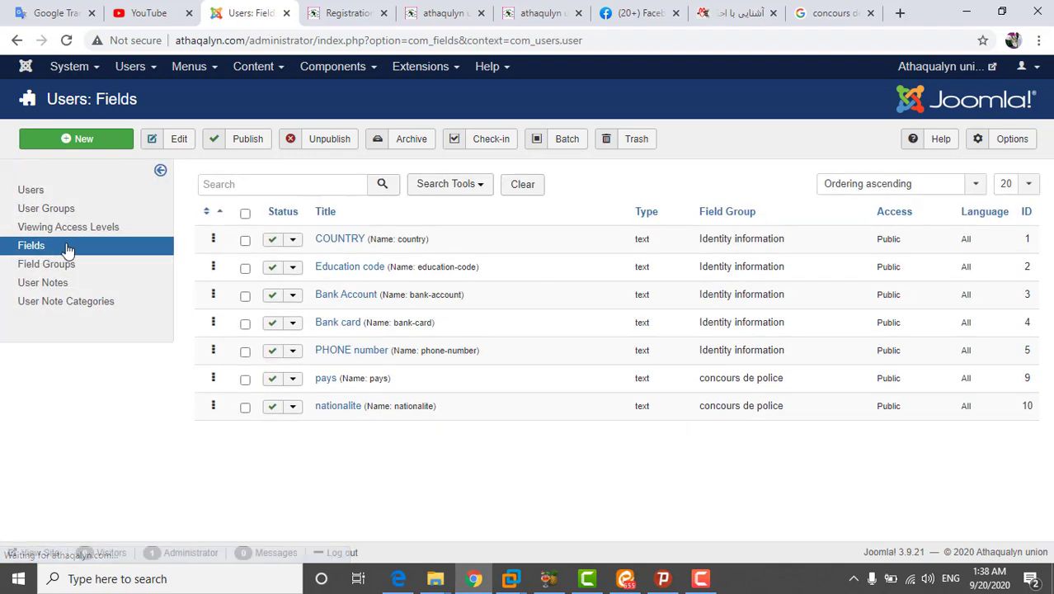
pyautogui.click(93, 144)
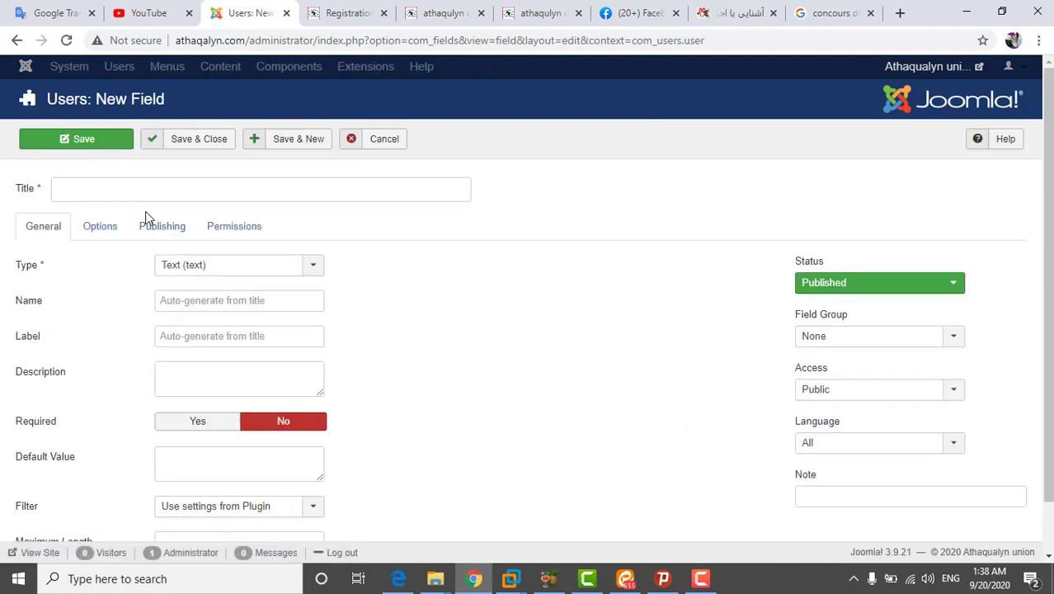
pyautogui.click(140, 195)
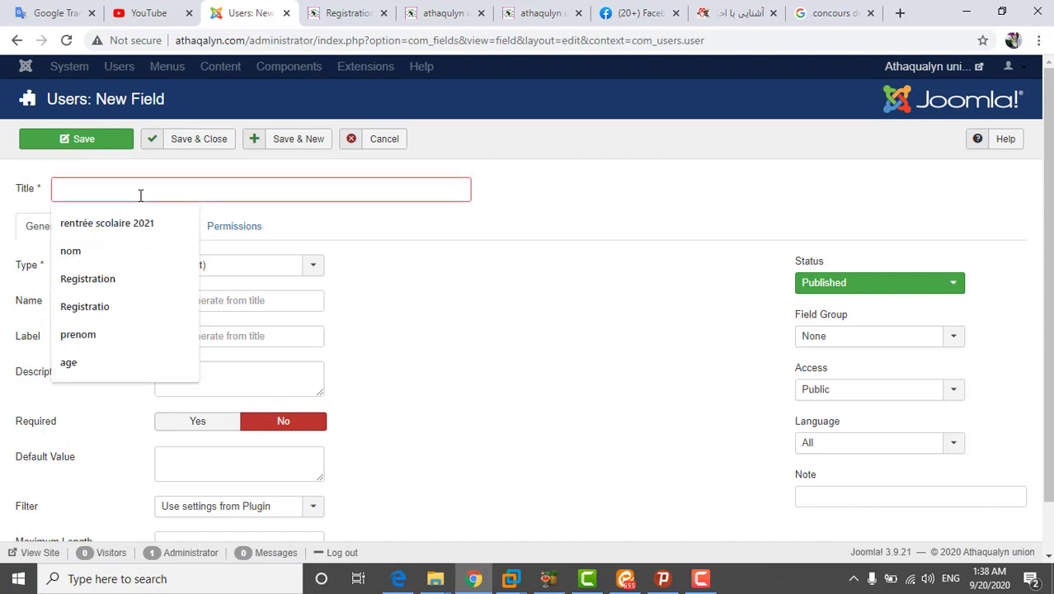
pyautogui.write('V')
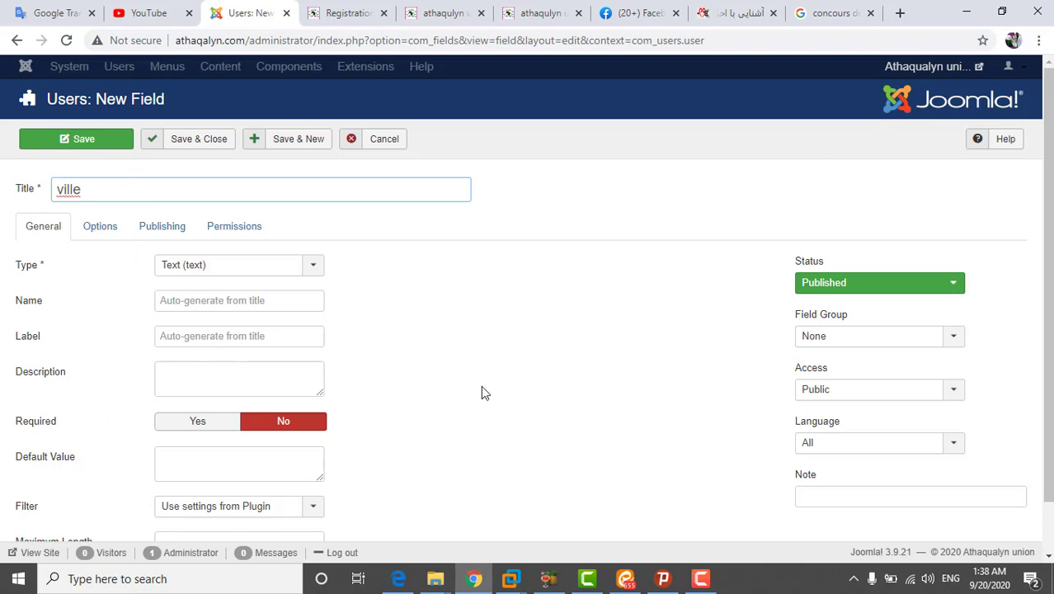
pyautogui.click(956, 340)
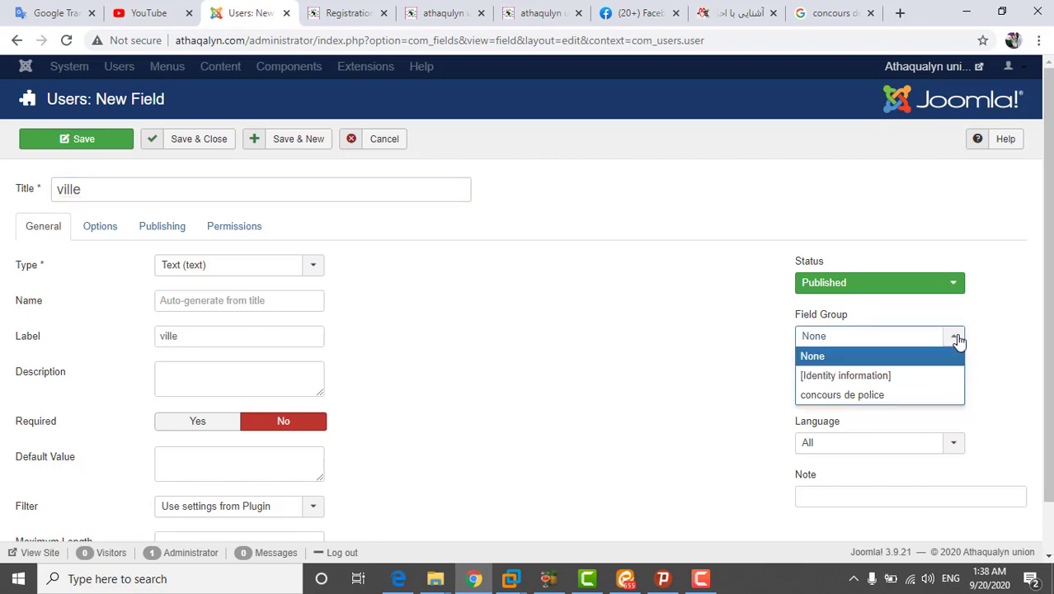
pyautogui.click(906, 402)
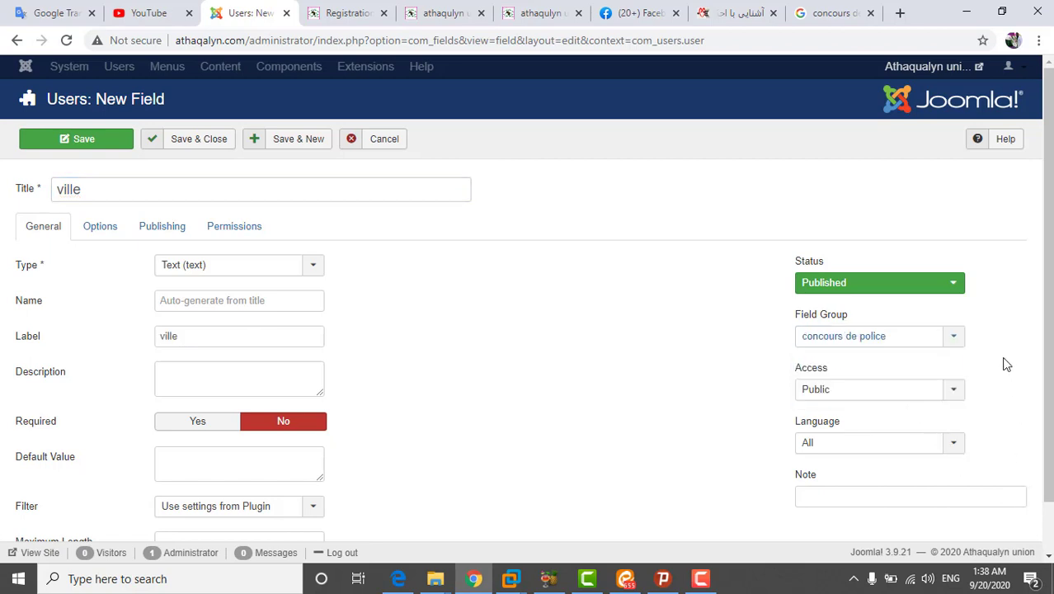
pyautogui.click(202, 142)
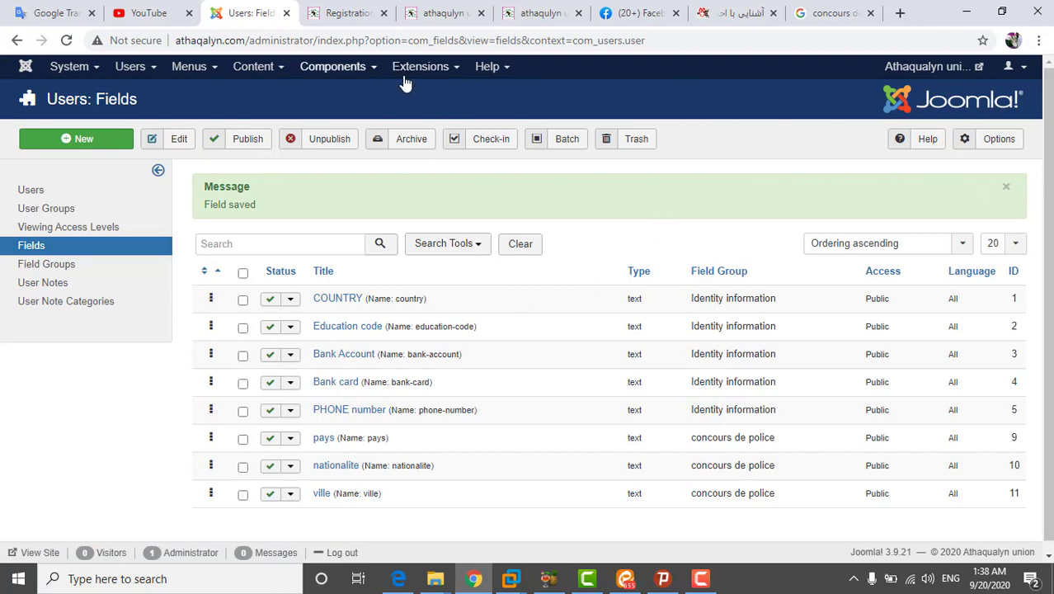
# Return to the public registration page, reload it and examine the form for the "concours de police" section and its fields
pyautogui.click(352, 15)
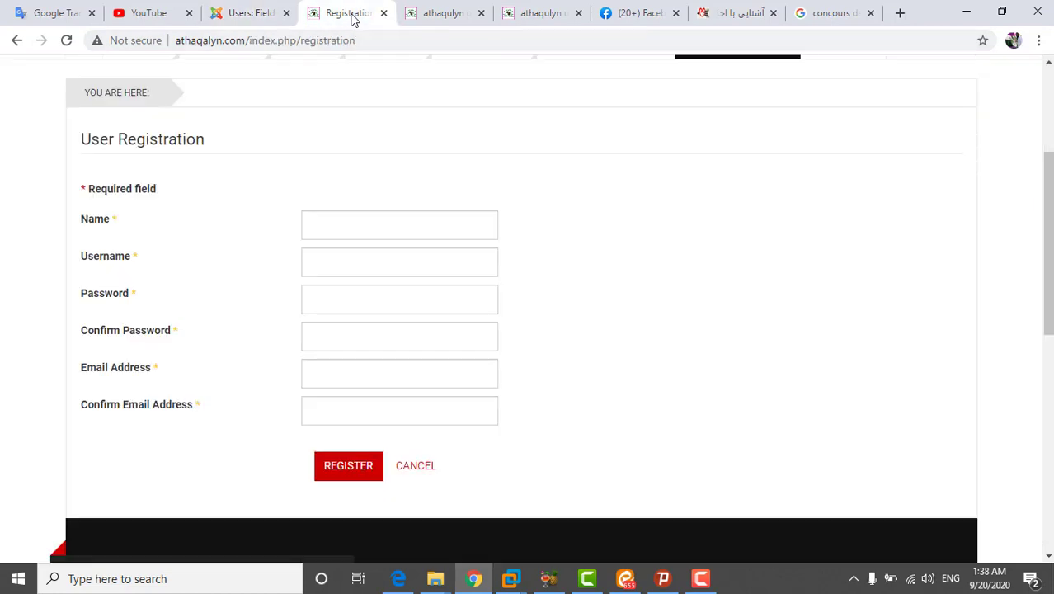
pyautogui.scroll(1, 371, 287)
pyautogui.moveTo(359, 291)
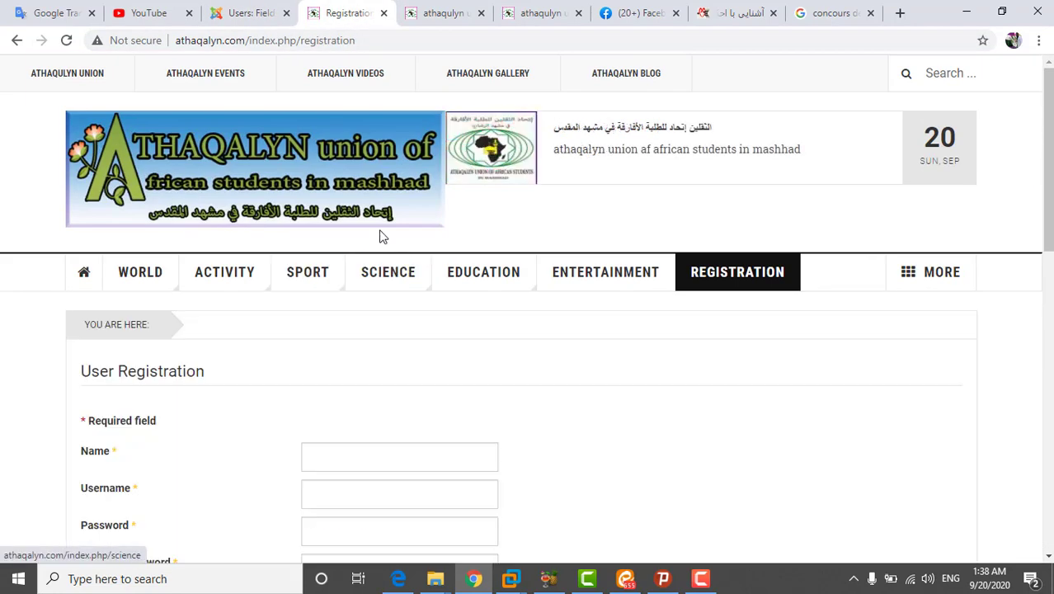
pyautogui.scroll(-2, 428, 284)
pyautogui.click(752, 122)
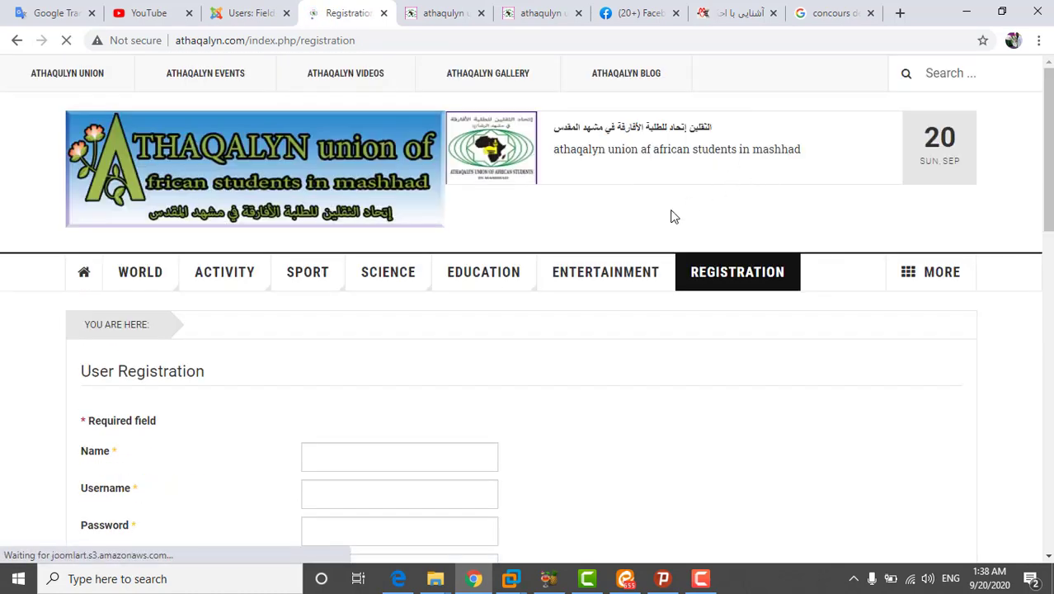
pyautogui.scroll(-2, 597, 360)
pyautogui.scroll(-3, 597, 359)
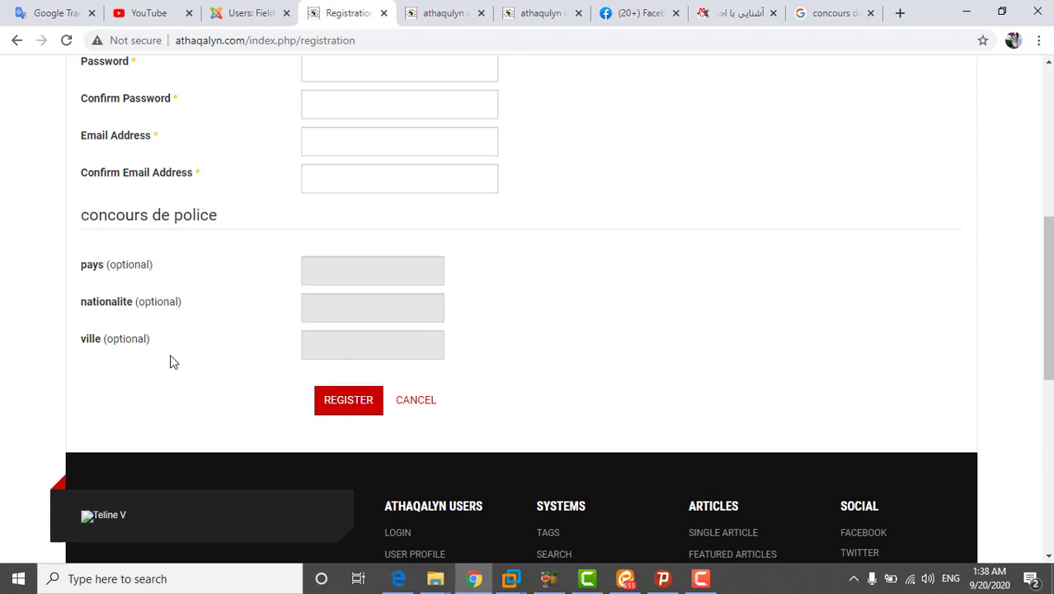
pyautogui.scroll(3, 173, 361)
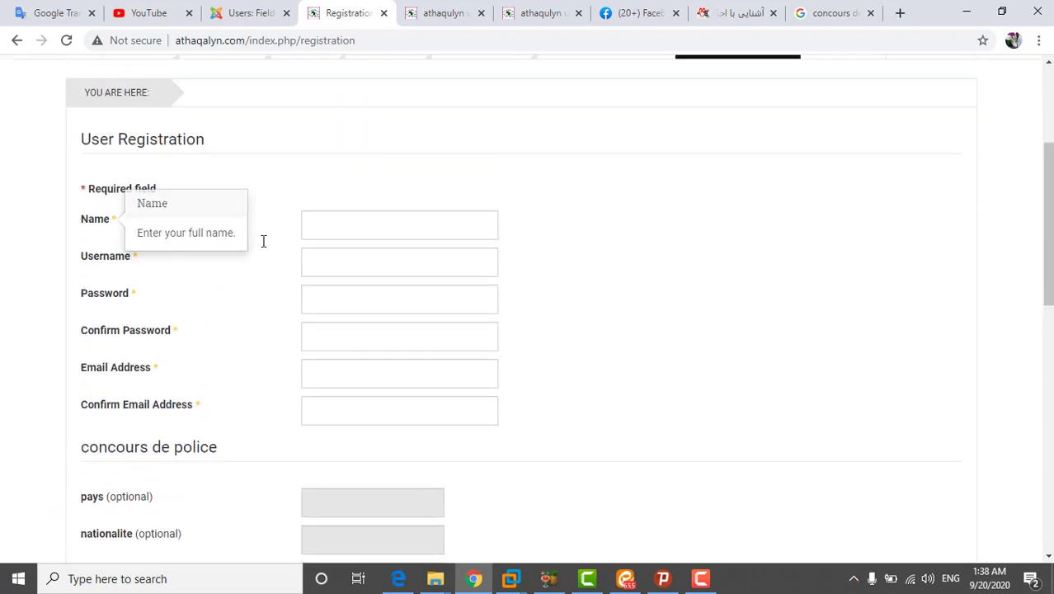
pyautogui.scroll(-3, 339, 346)
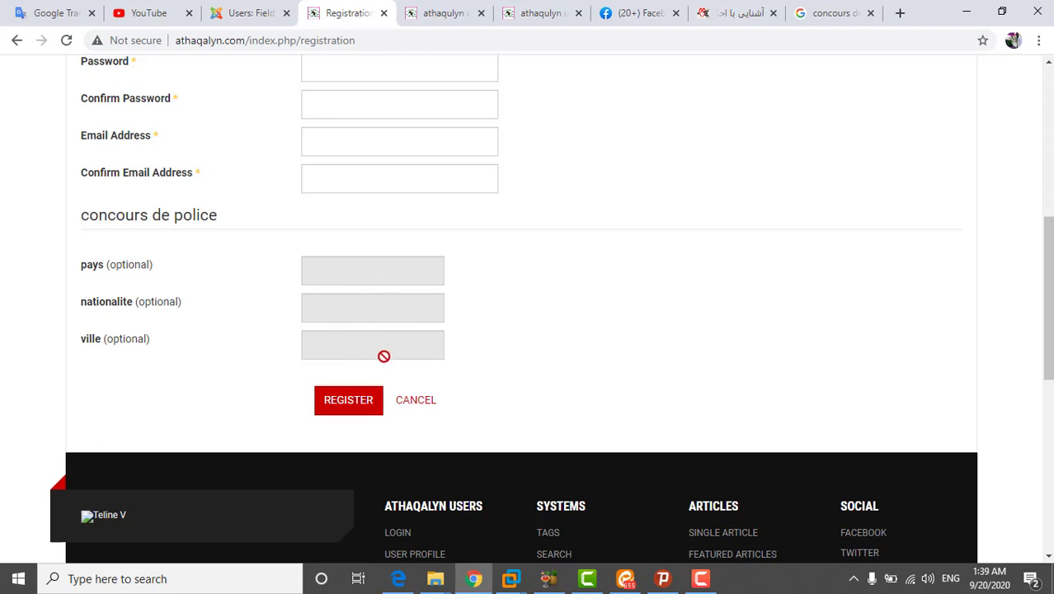
# In the "concours de police" field group's permissions, set Edit Custom Field Value to Allowed for the Public user group
pyautogui.click(260, 13)
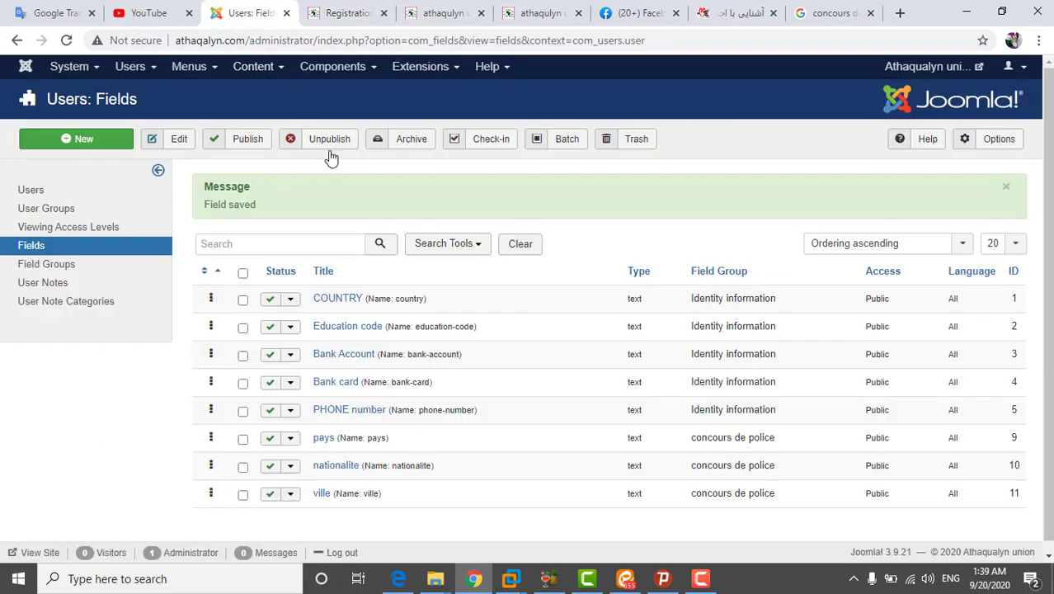
pyautogui.click(56, 268)
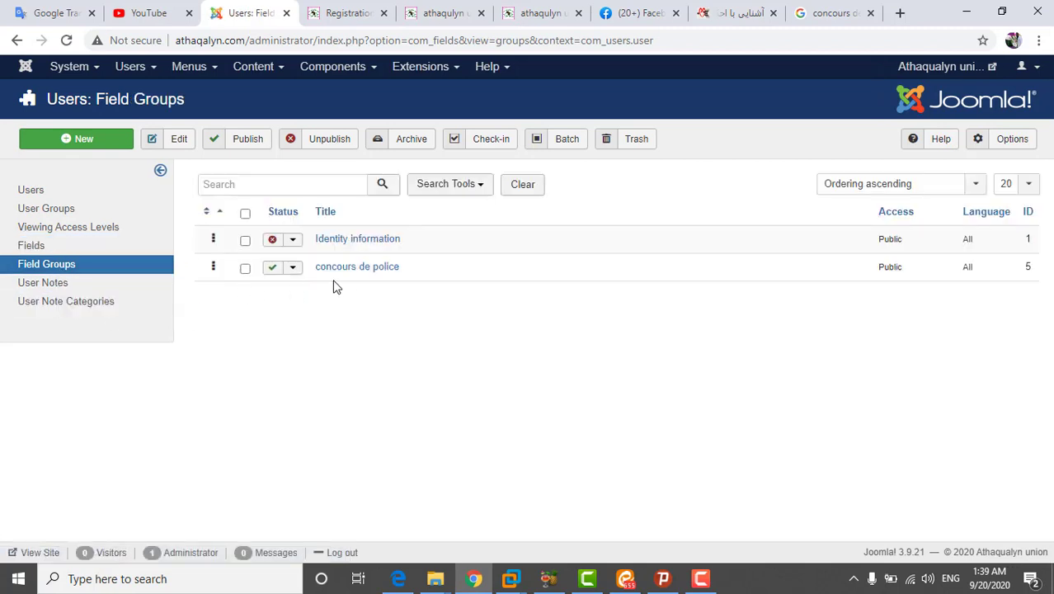
pyautogui.click(376, 268)
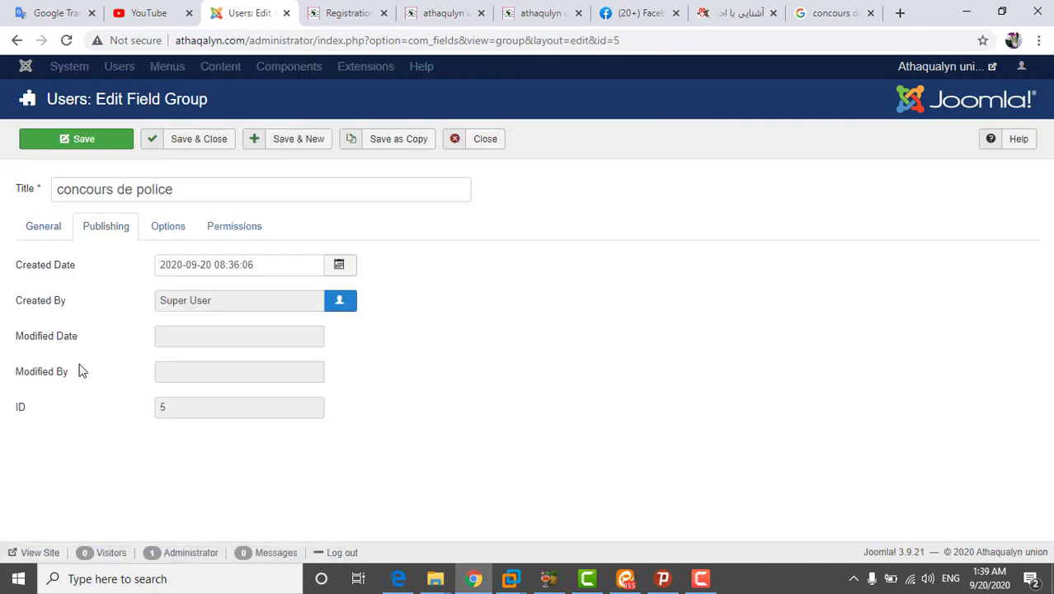
pyautogui.click(246, 233)
pyautogui.scroll(-3, 792, 363)
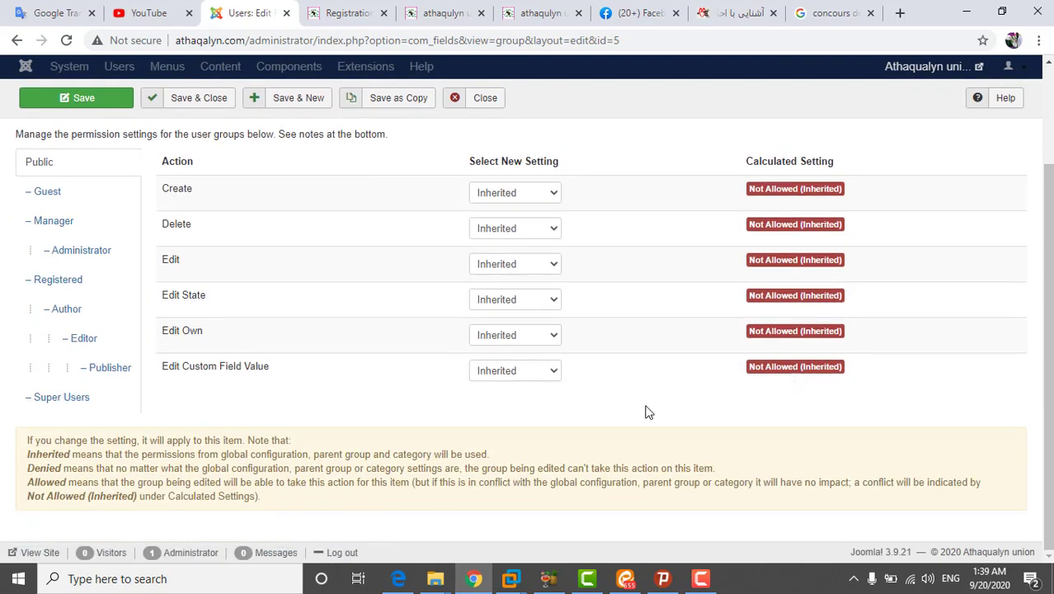
pyautogui.click(536, 374)
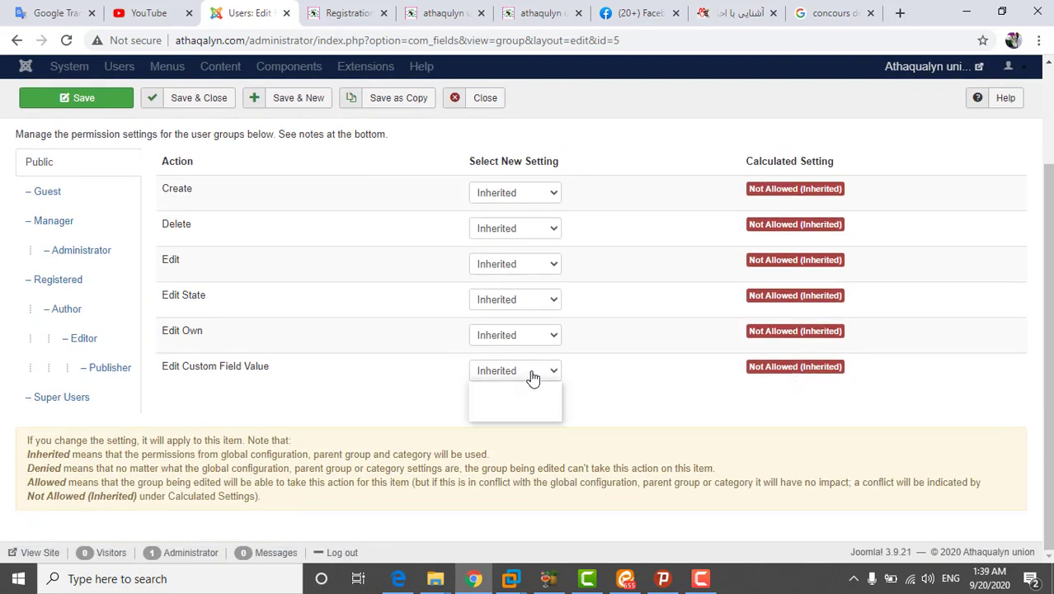
pyautogui.click(511, 403)
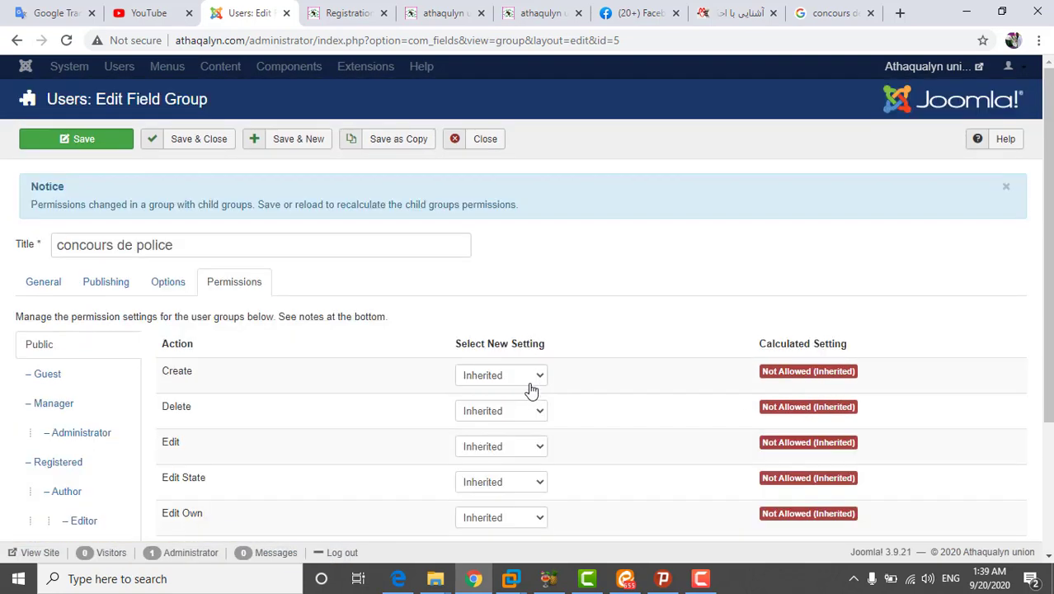
# Set Edit Own, Edit State, Edit and Create to Allowed for Public in the same field group, then save and close it
pyautogui.scroll(-3, 544, 415)
pyautogui.click(527, 338)
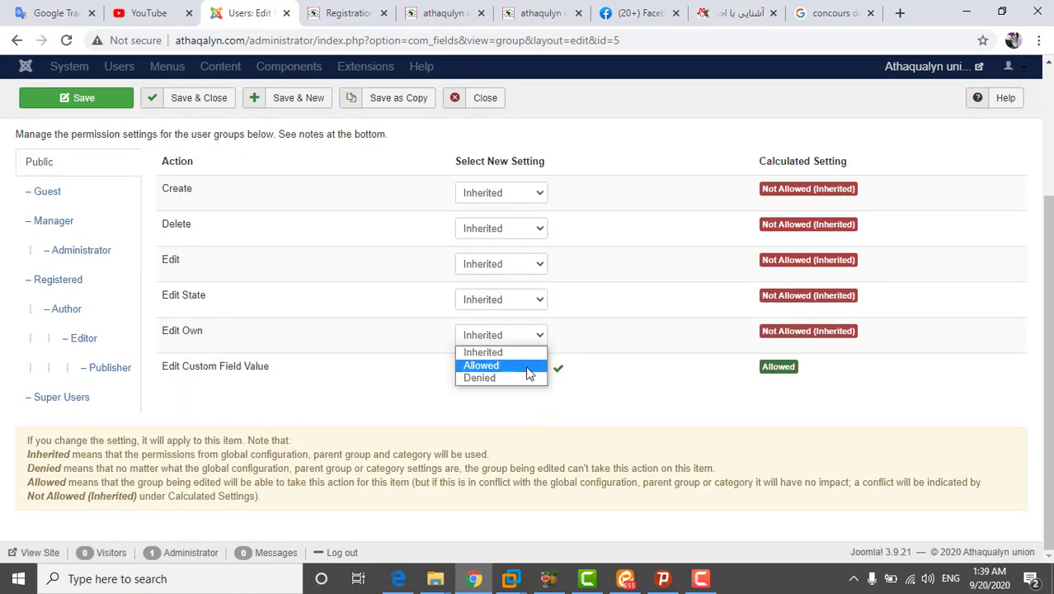
pyautogui.click(517, 373)
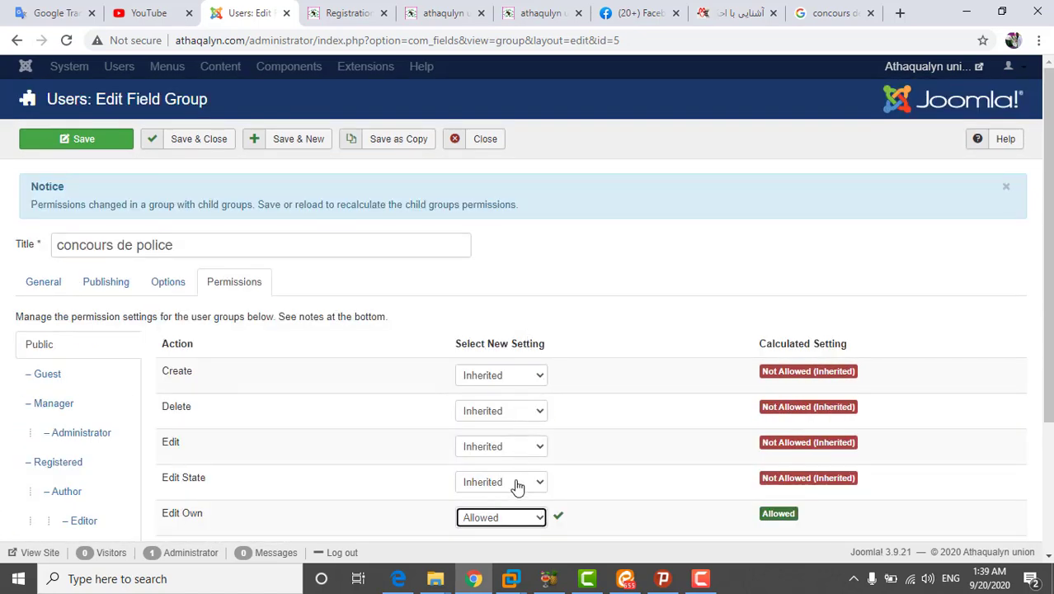
pyautogui.click(516, 486)
pyautogui.click(503, 511)
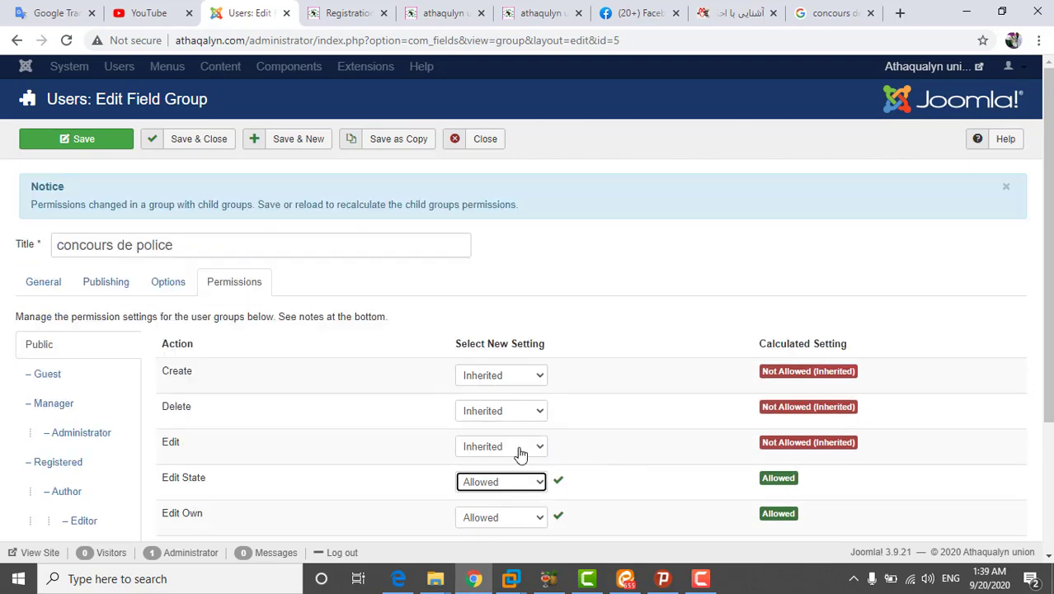
pyautogui.click(521, 454)
pyautogui.click(510, 478)
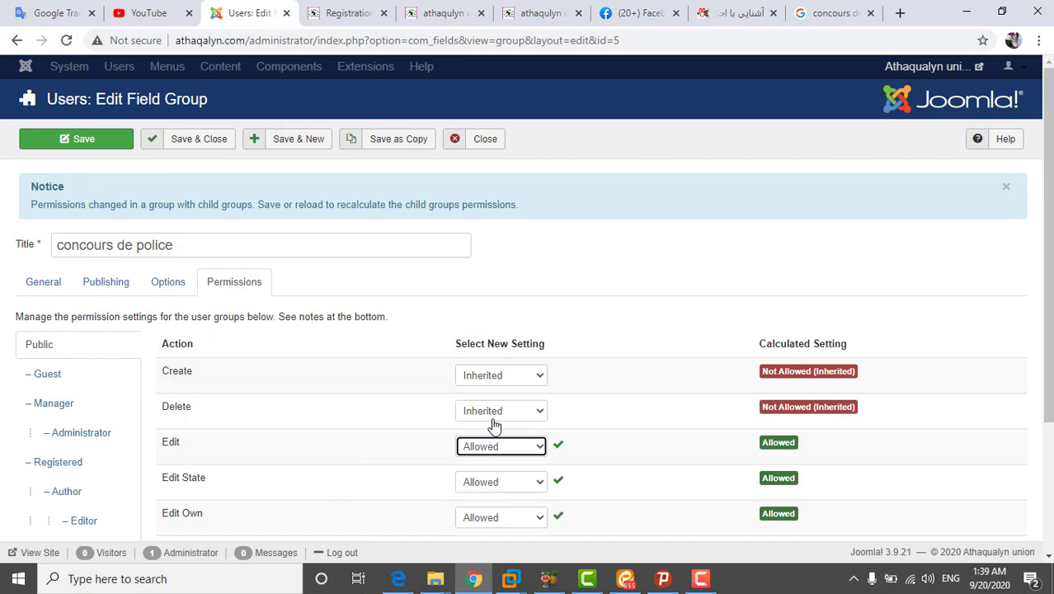
pyautogui.click(512, 376)
pyautogui.click(503, 404)
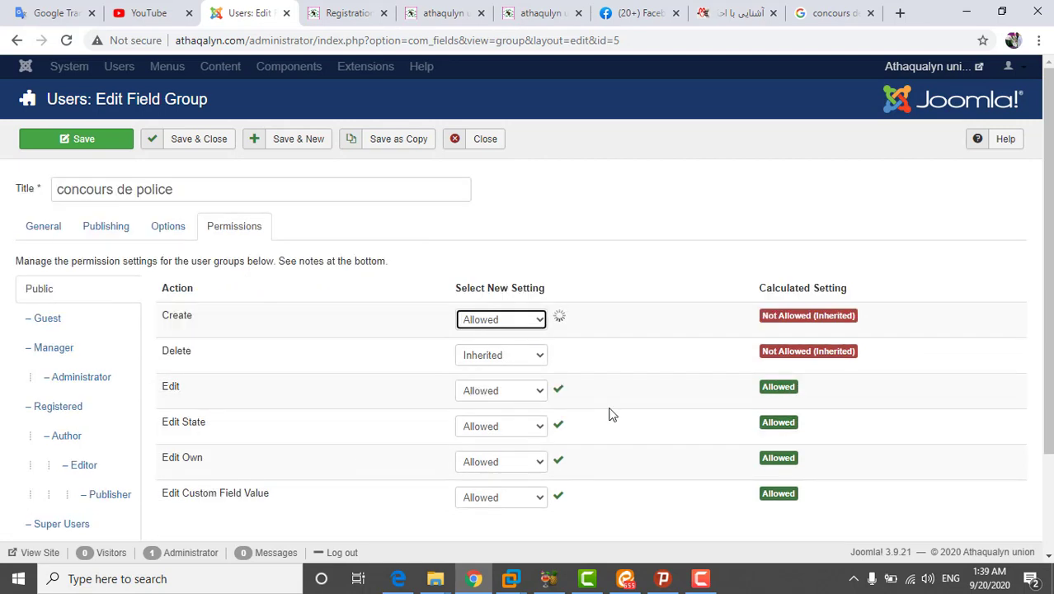
pyautogui.click(212, 146)
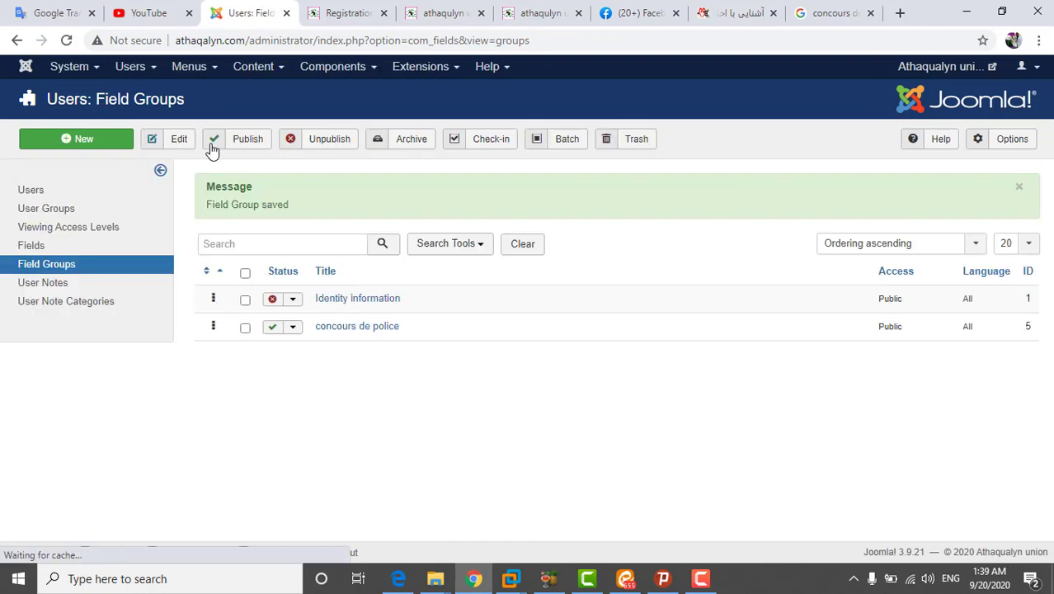
# Reload the public registration page, test the pays field with "cote d'voire" and look over the form's fields
pyautogui.click(350, 18)
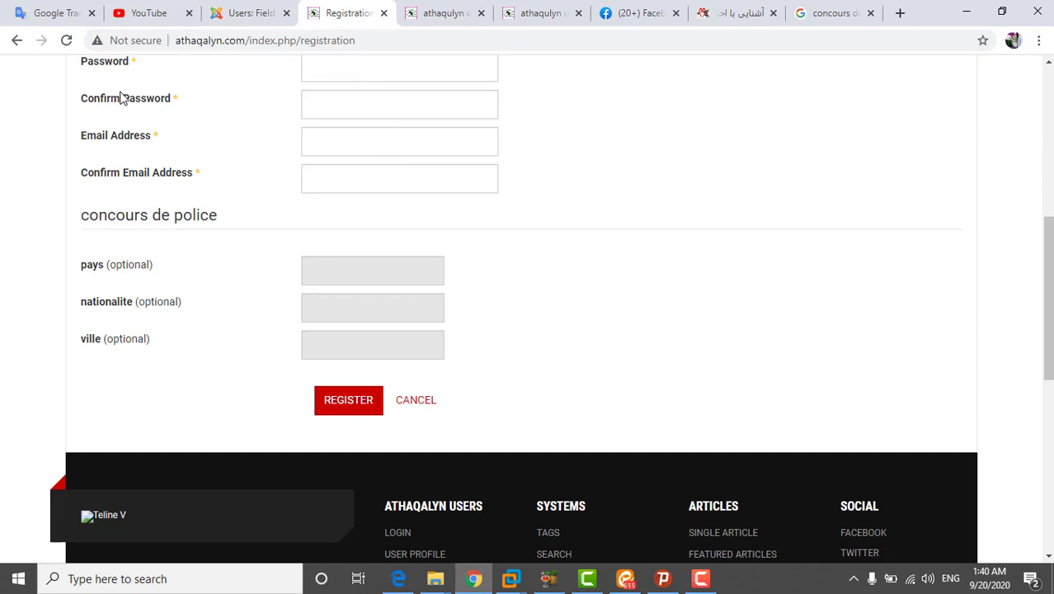
pyautogui.click(68, 41)
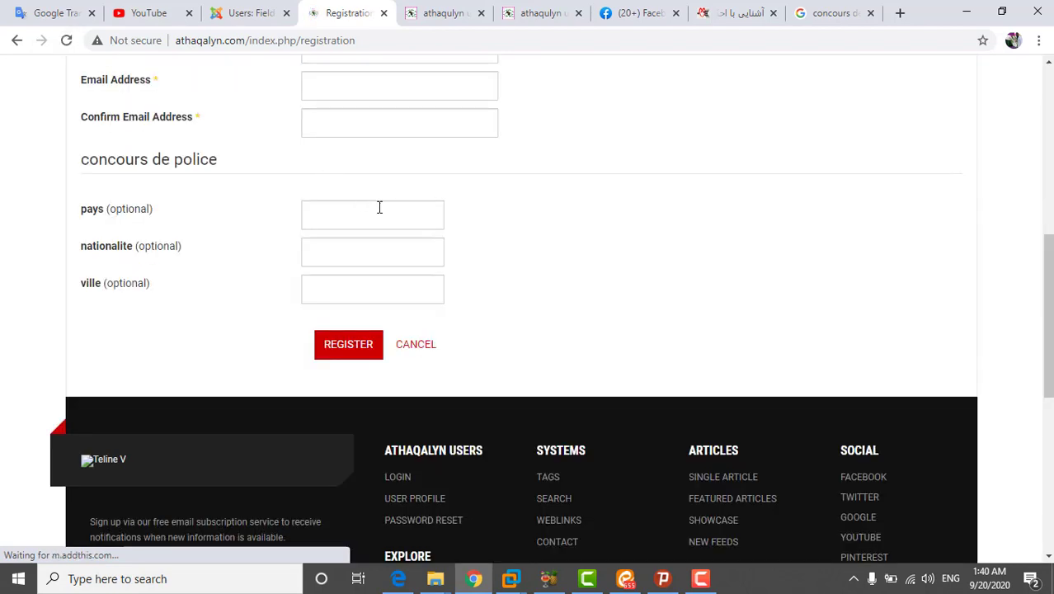
pyautogui.click(381, 207)
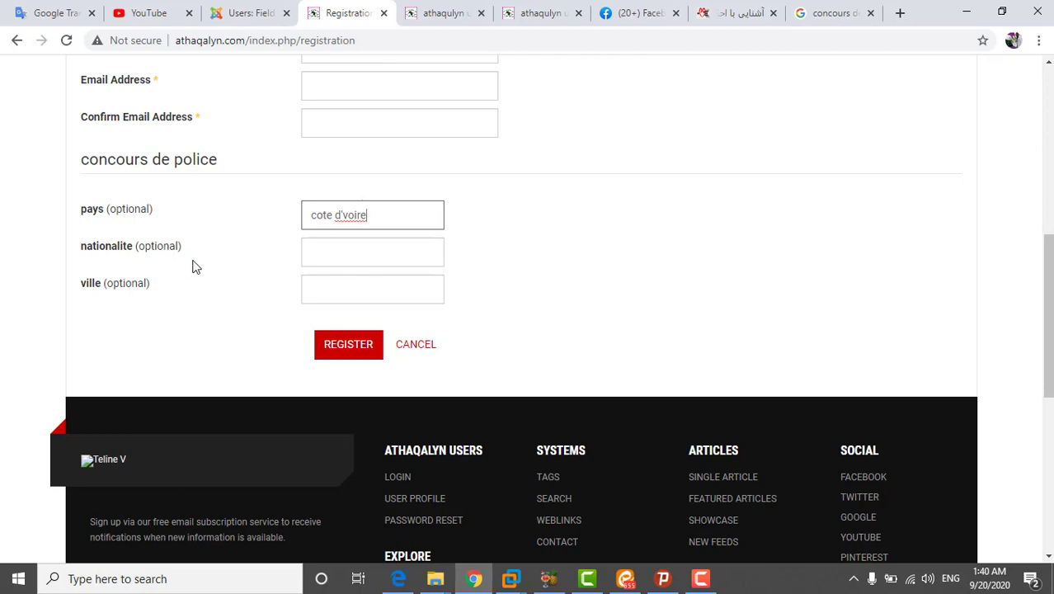
pyautogui.scroll(5, 469, 206)
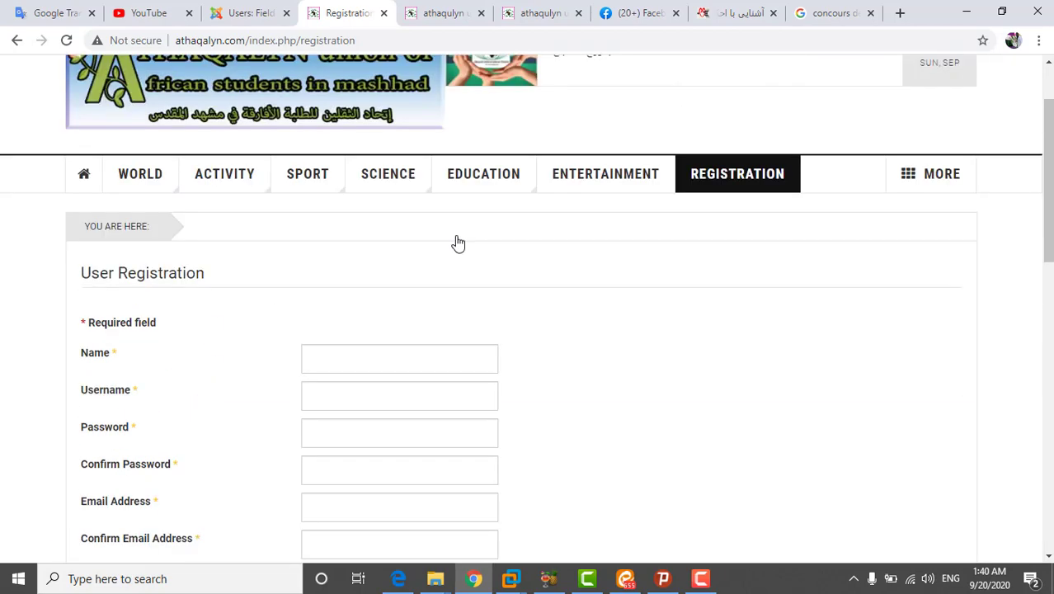
pyautogui.scroll(-6, 477, 313)
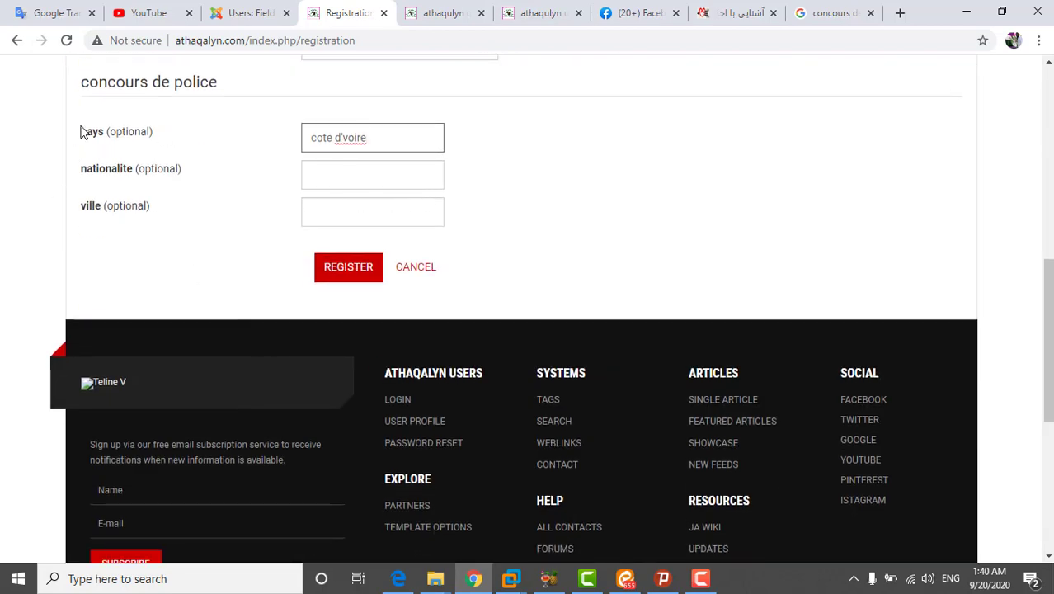
pyautogui.scroll(3, 163, 186)
pyautogui.scroll(-2, 140, 248)
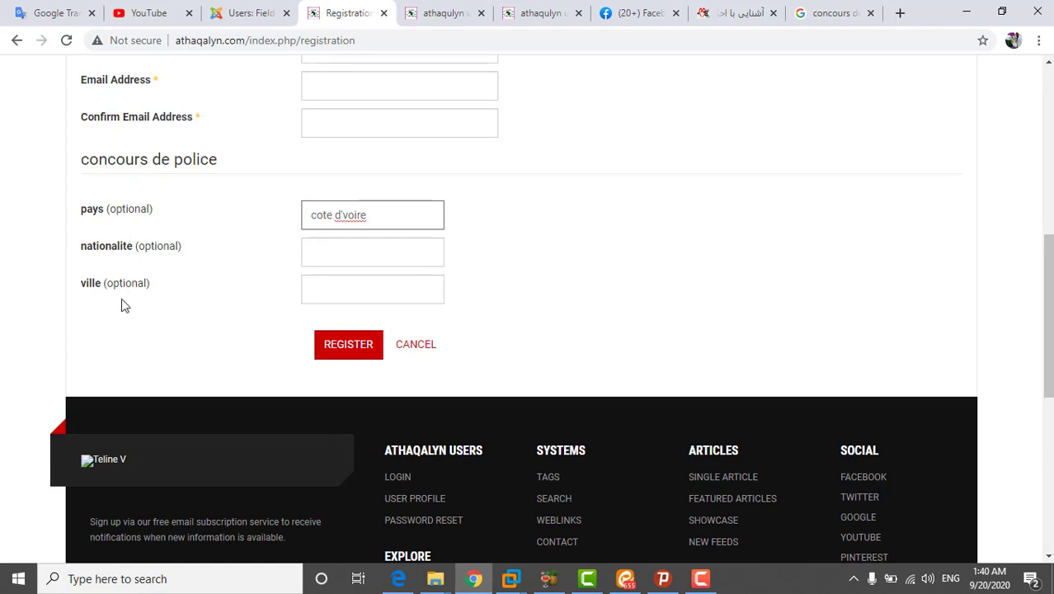
pyautogui.scroll(1, 177, 206)
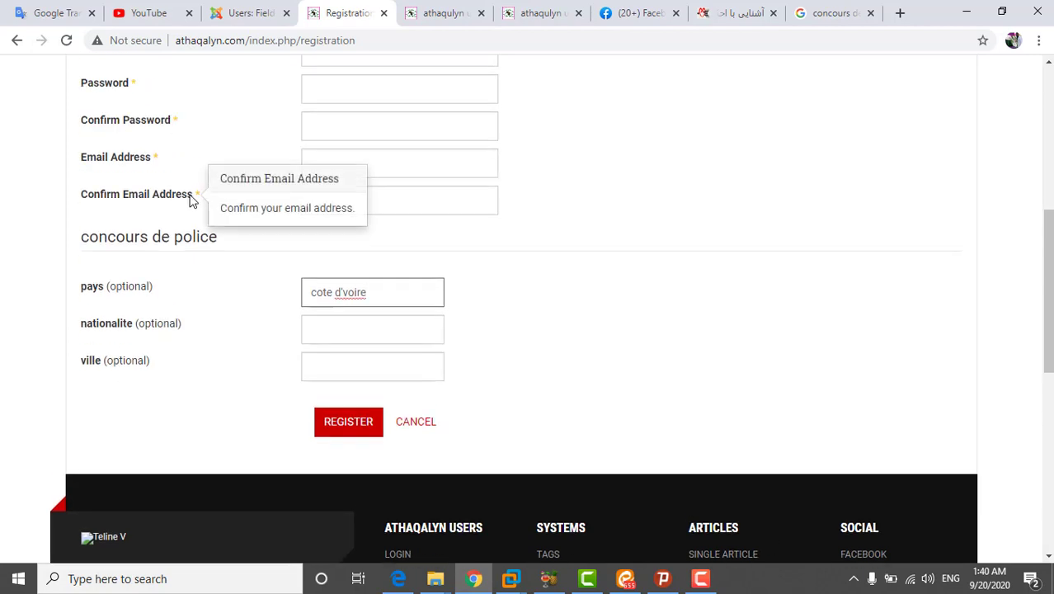
pyautogui.scroll(2, 194, 185)
pyautogui.scroll(-2, 228, 266)
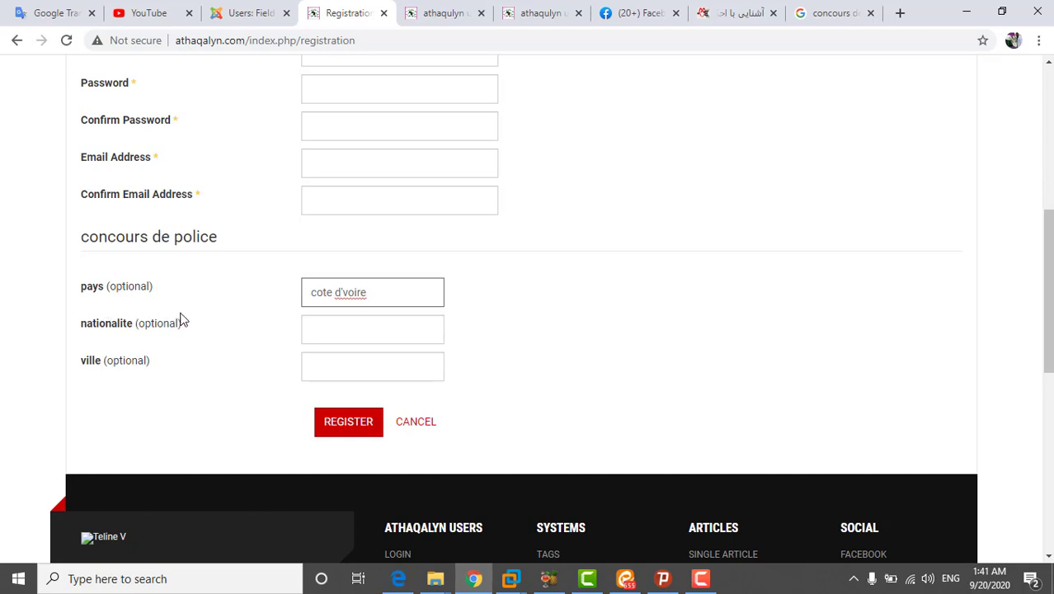
# Make the pays user field required, save it and check it on the reloaded public registration page
pyautogui.click(252, 13)
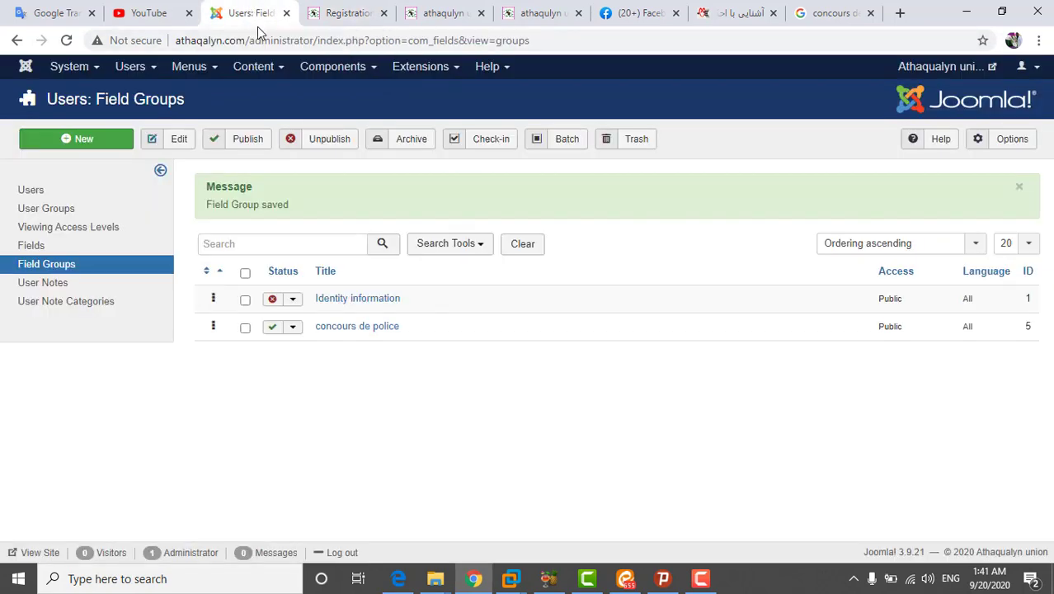
pyautogui.click(31, 246)
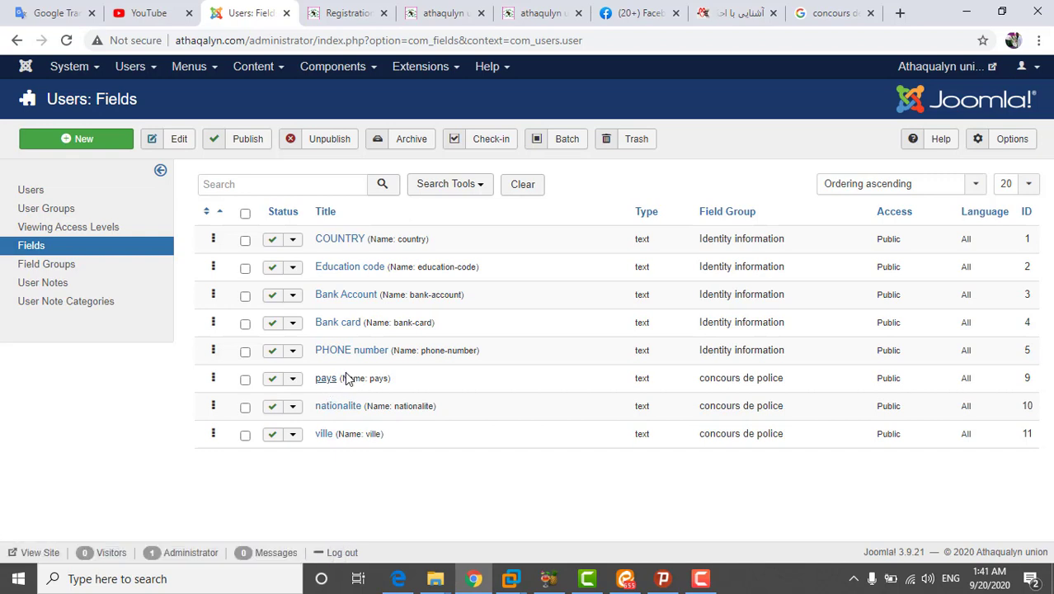
pyautogui.click(324, 379)
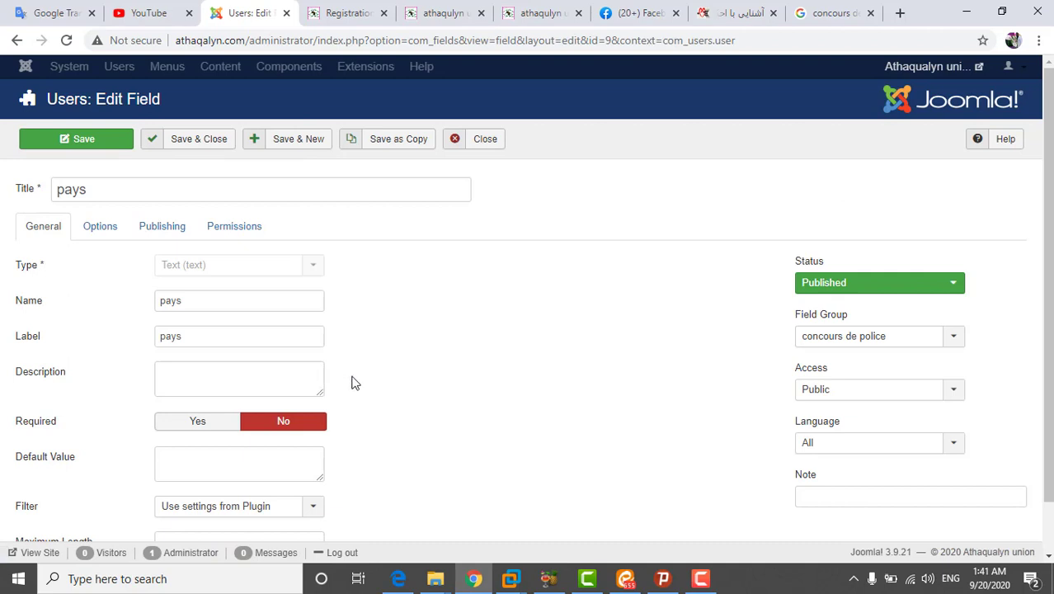
pyautogui.scroll(-1, 353, 383)
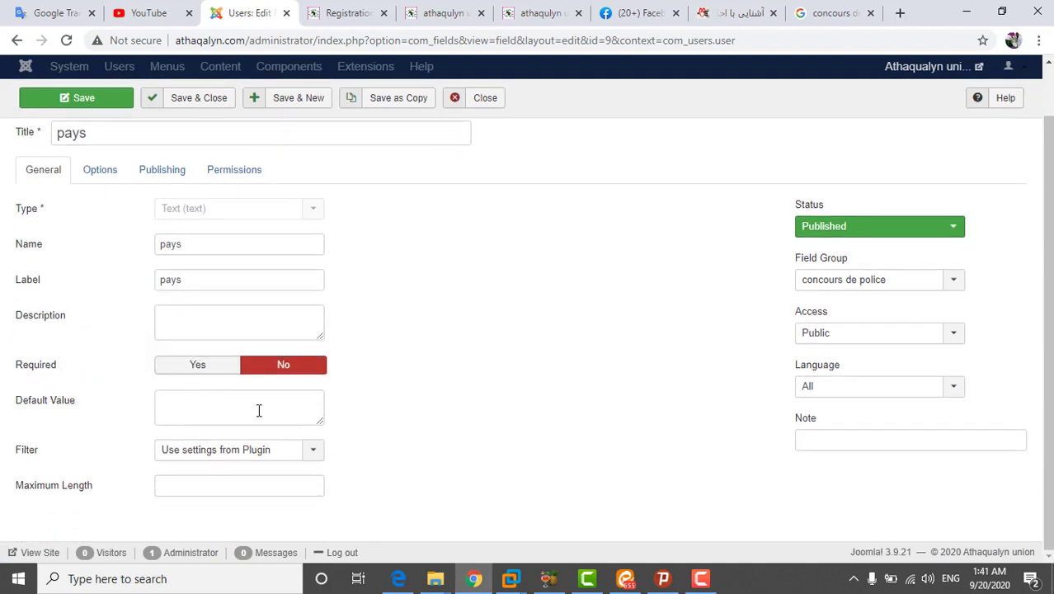
pyautogui.click(301, 377)
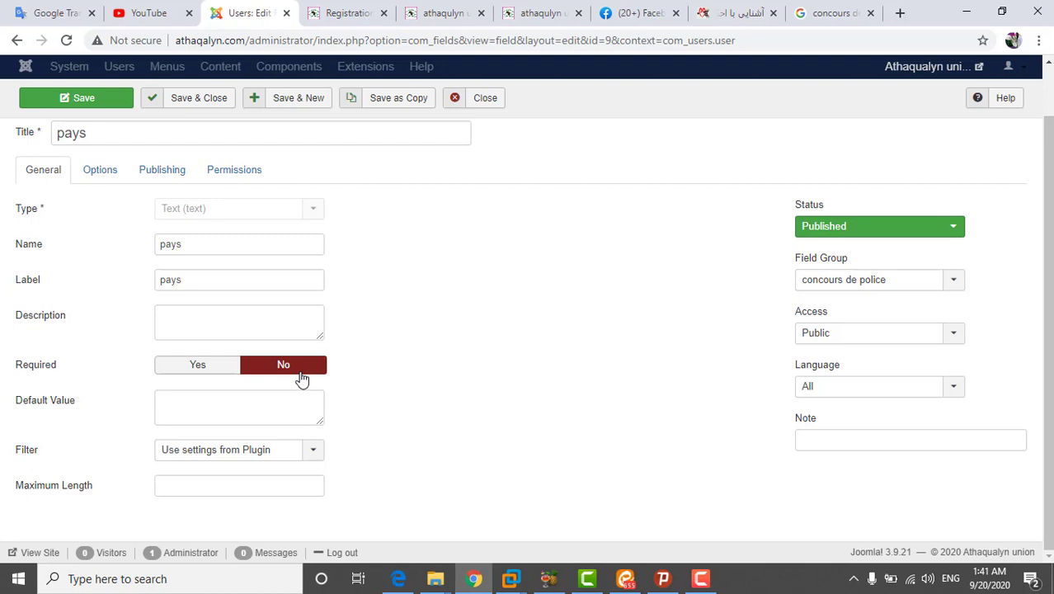
pyautogui.click(202, 374)
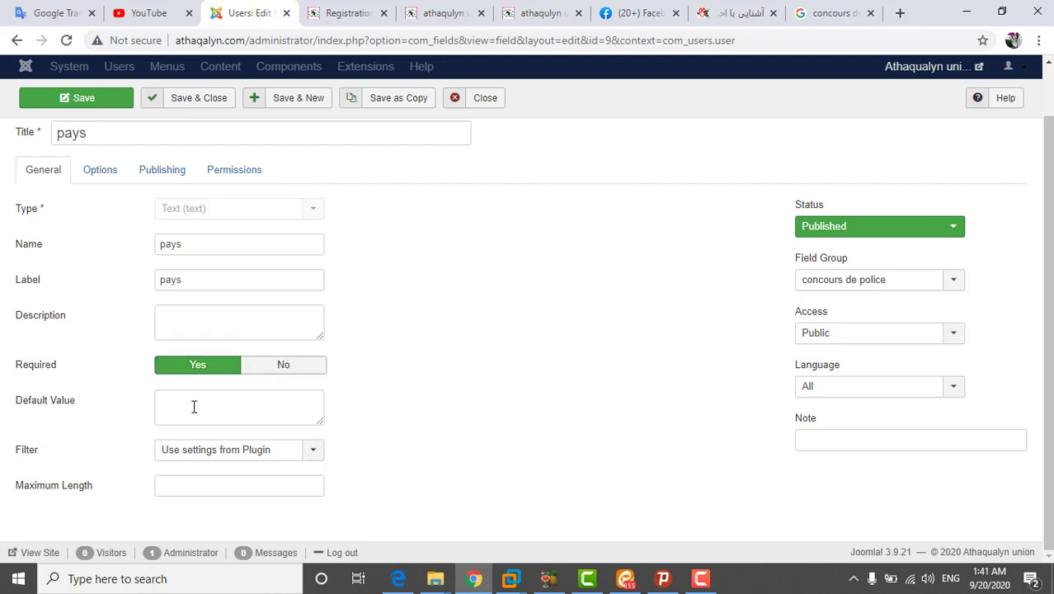
pyautogui.click(198, 106)
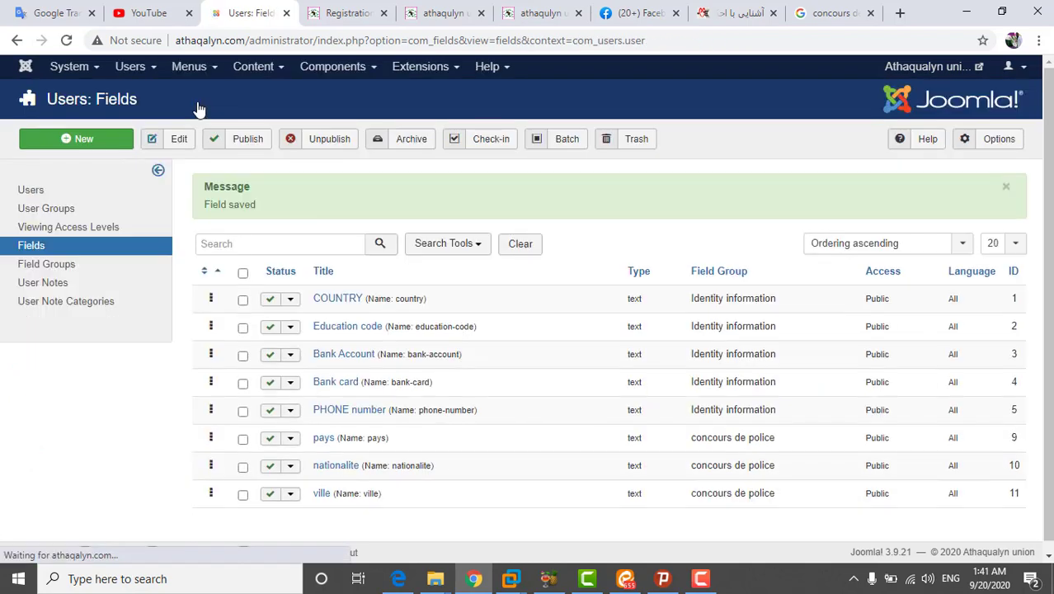
pyautogui.click(346, 13)
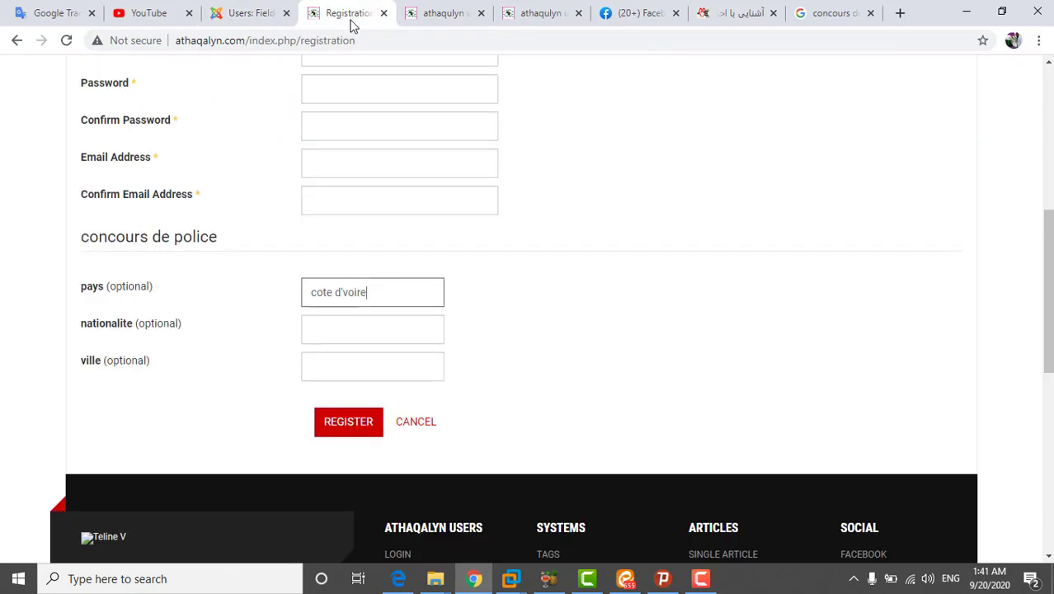
pyautogui.click(67, 41)
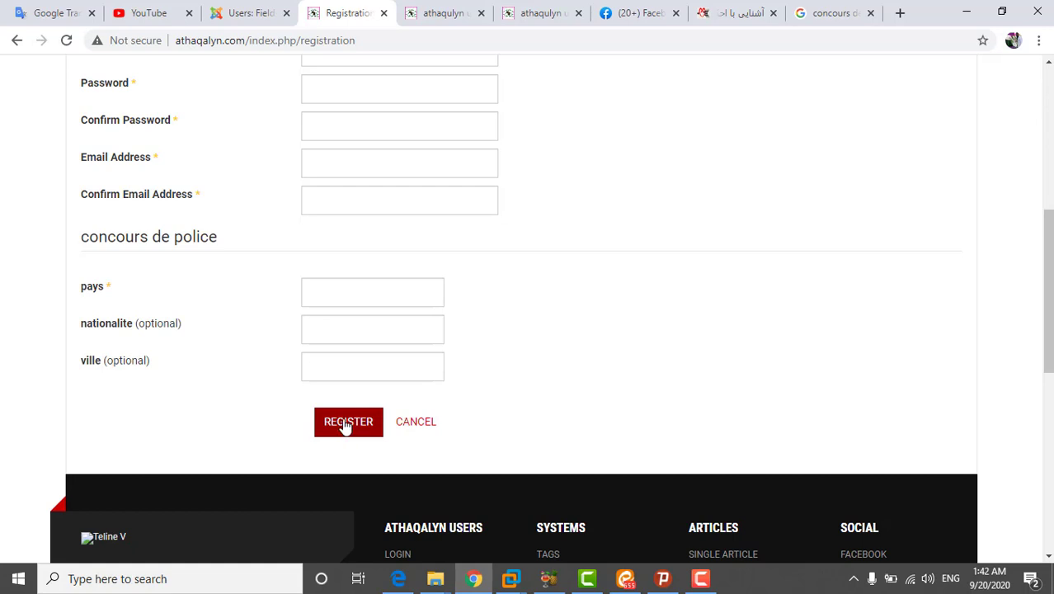
# Back in the administration's user fields, make the nationalite field required, then save and close it
pyautogui.click(244, 14)
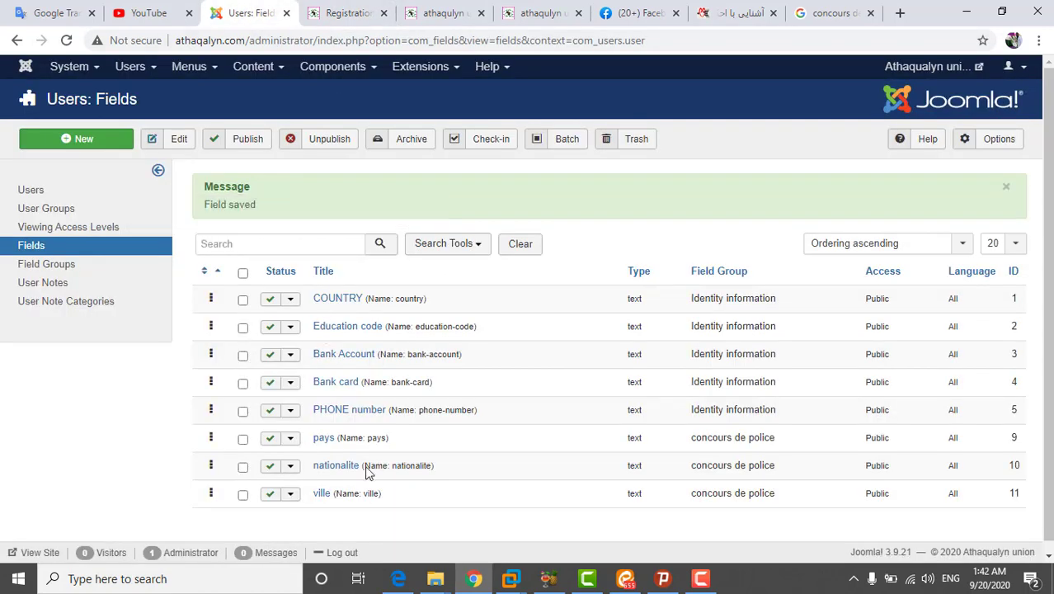
pyautogui.click(337, 468)
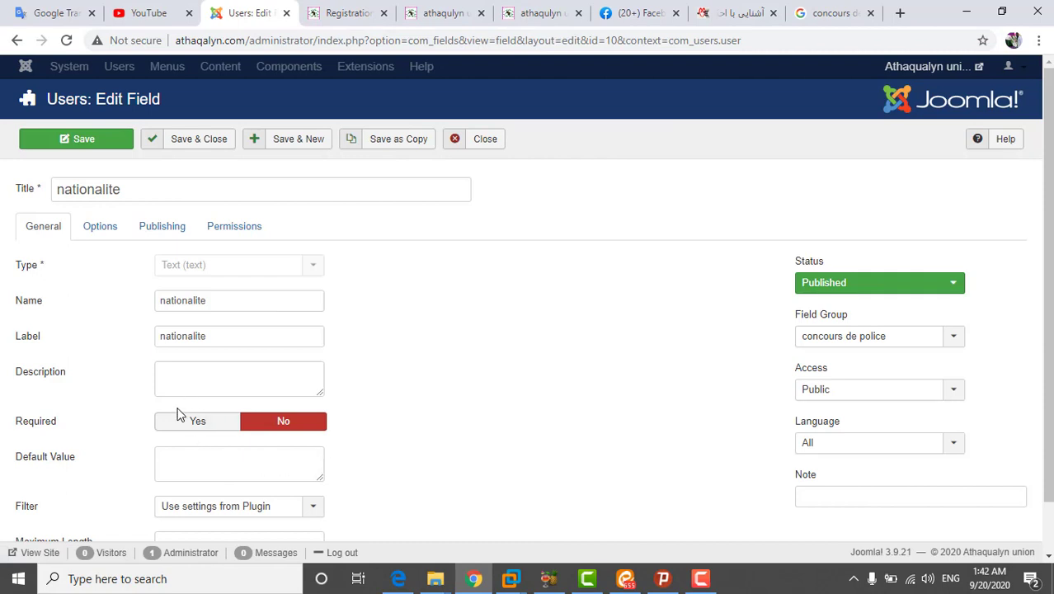
pyautogui.click(198, 425)
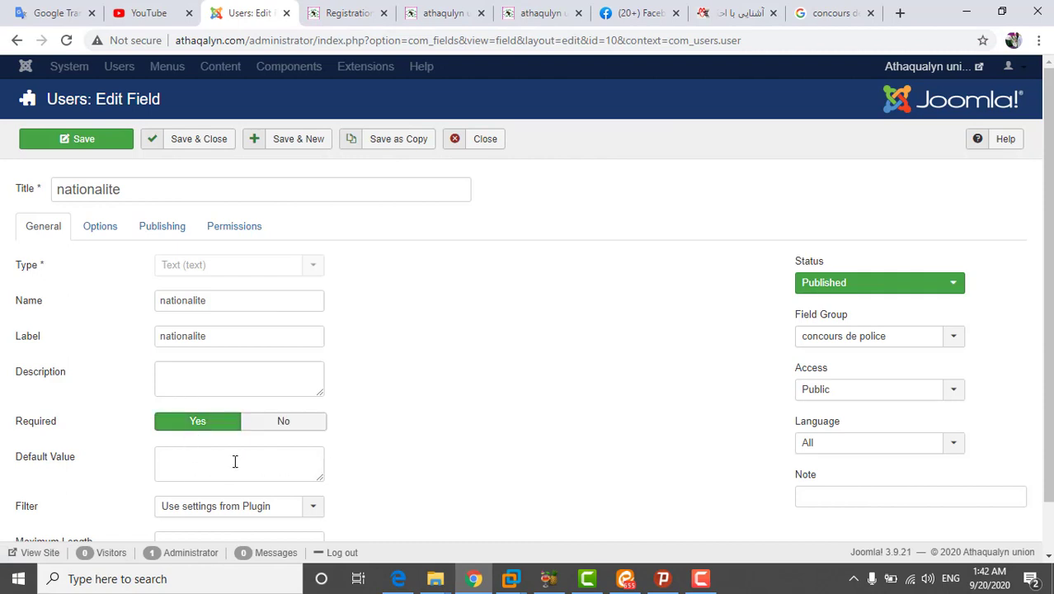
pyautogui.click(200, 142)
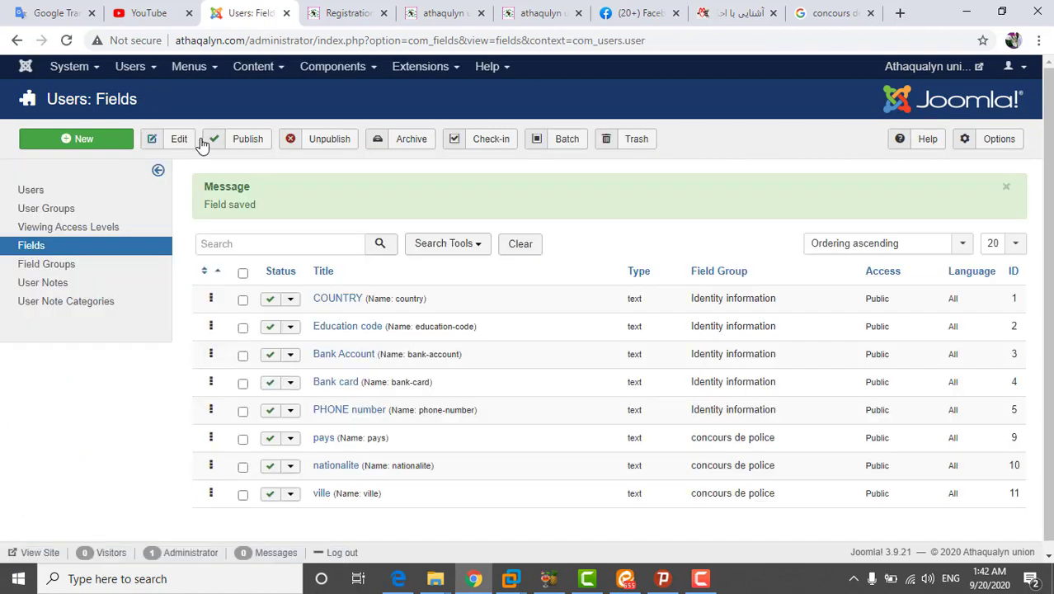
# Make the ville user field required, then save and close it
pyautogui.click(323, 496)
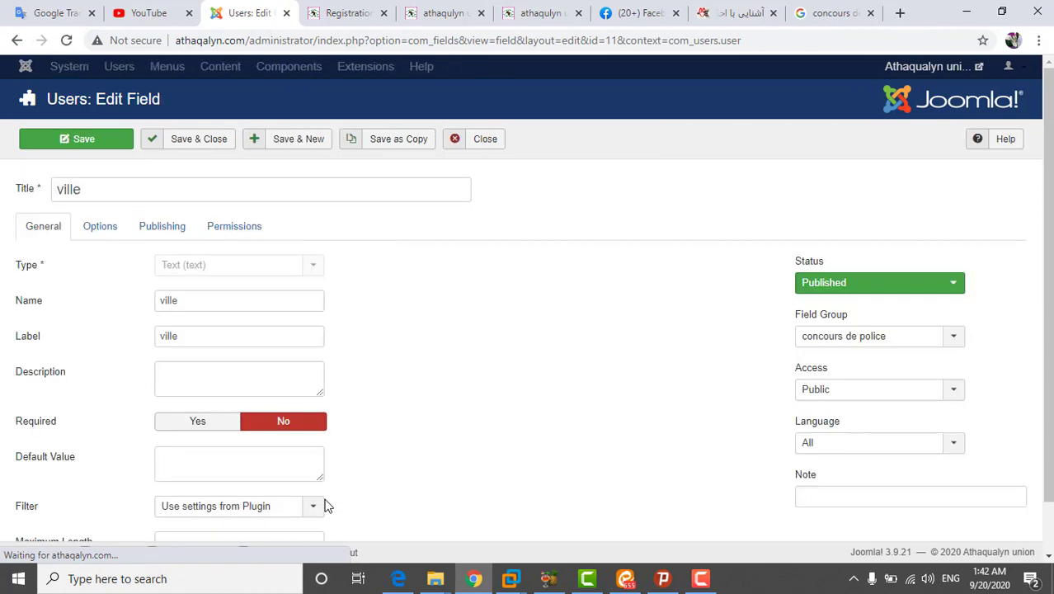
pyautogui.click(202, 426)
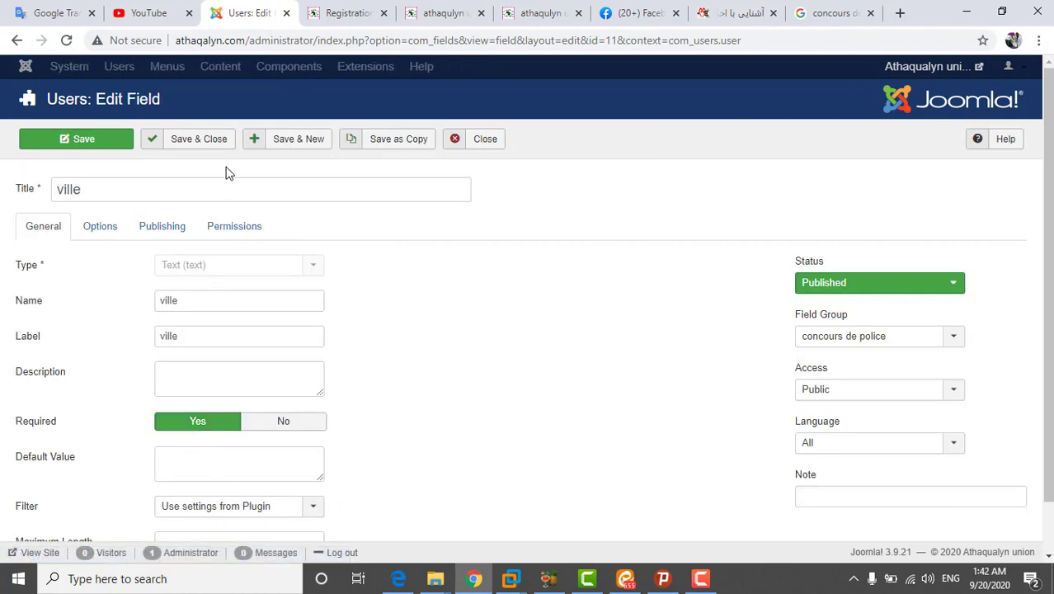
pyautogui.click(206, 142)
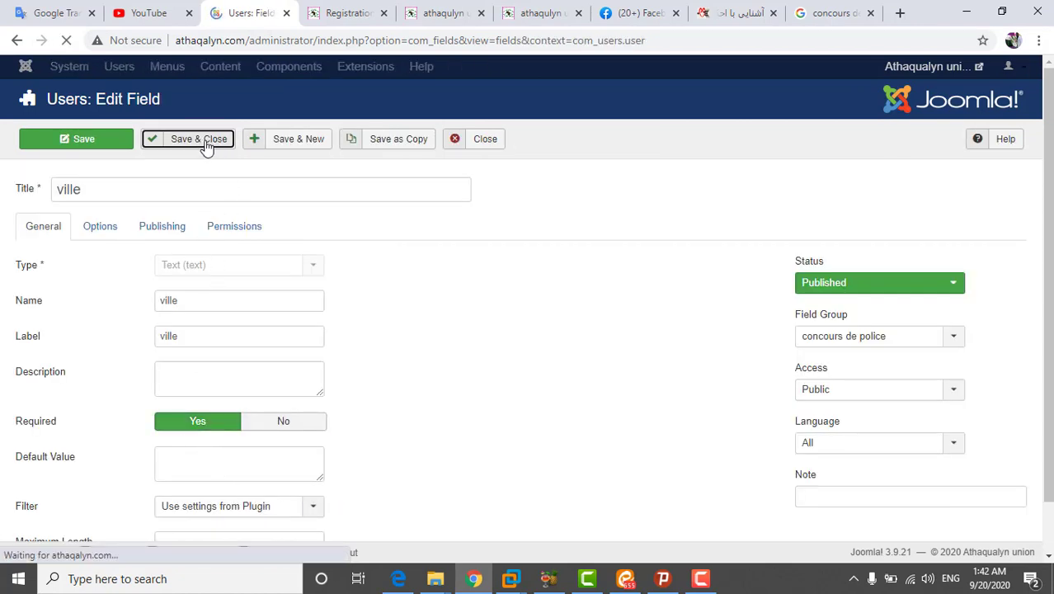
# Reload the public registration page and check the required marks on the pays, nationalite and ville fields under concours de police
pyautogui.click(350, 15)
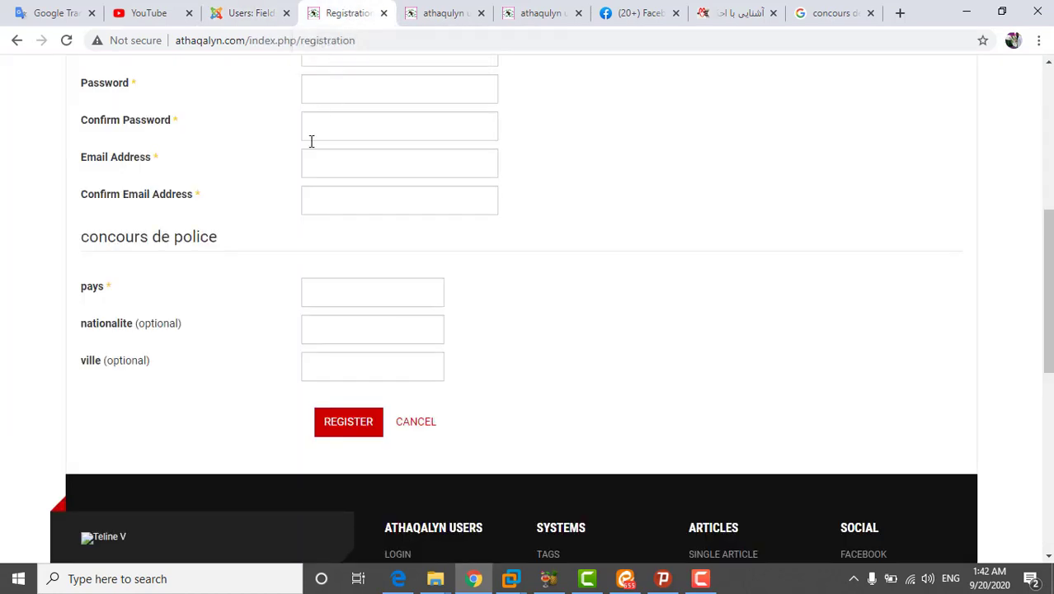
pyautogui.click(64, 40)
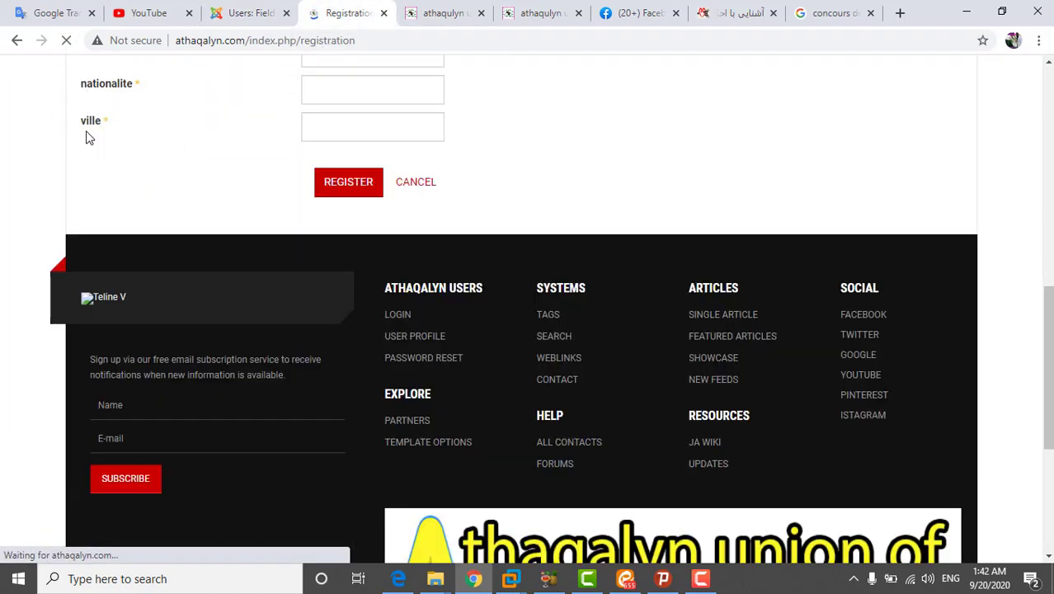
pyautogui.scroll(5, 204, 210)
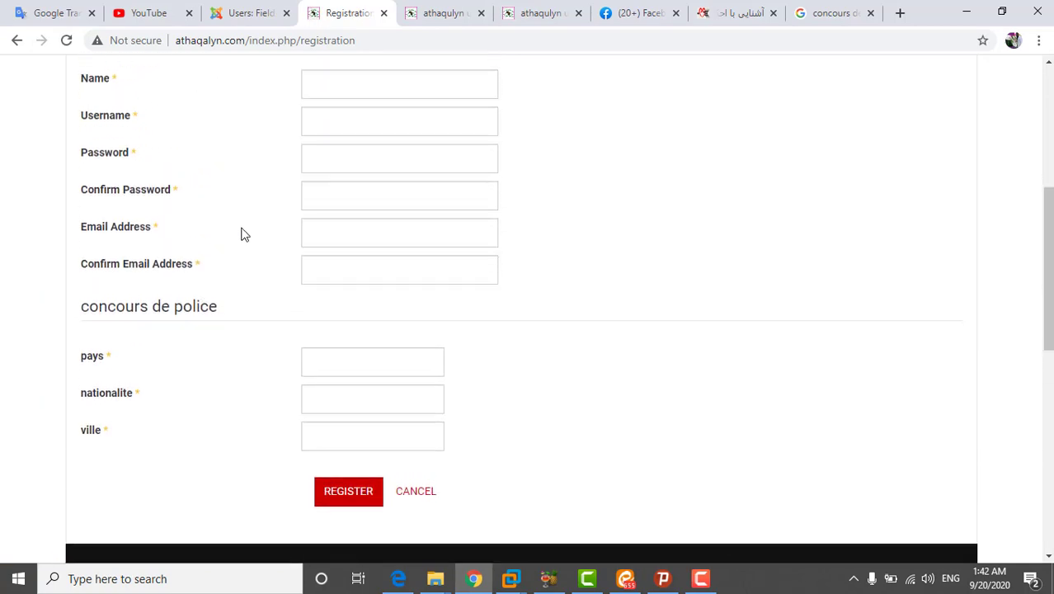
pyautogui.scroll(2, 310, 251)
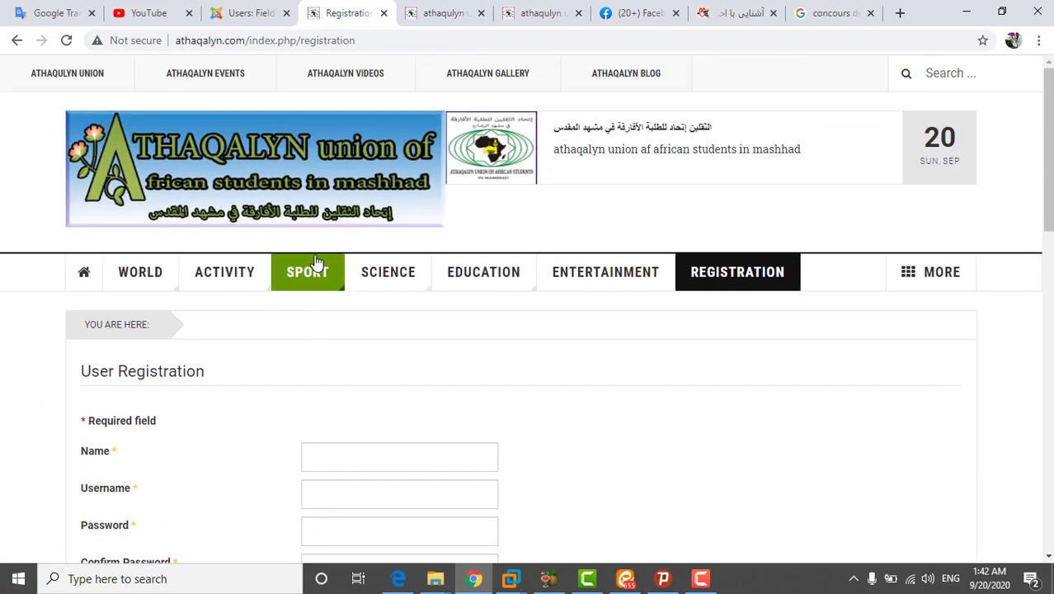
pyautogui.scroll(-3, 316, 302)
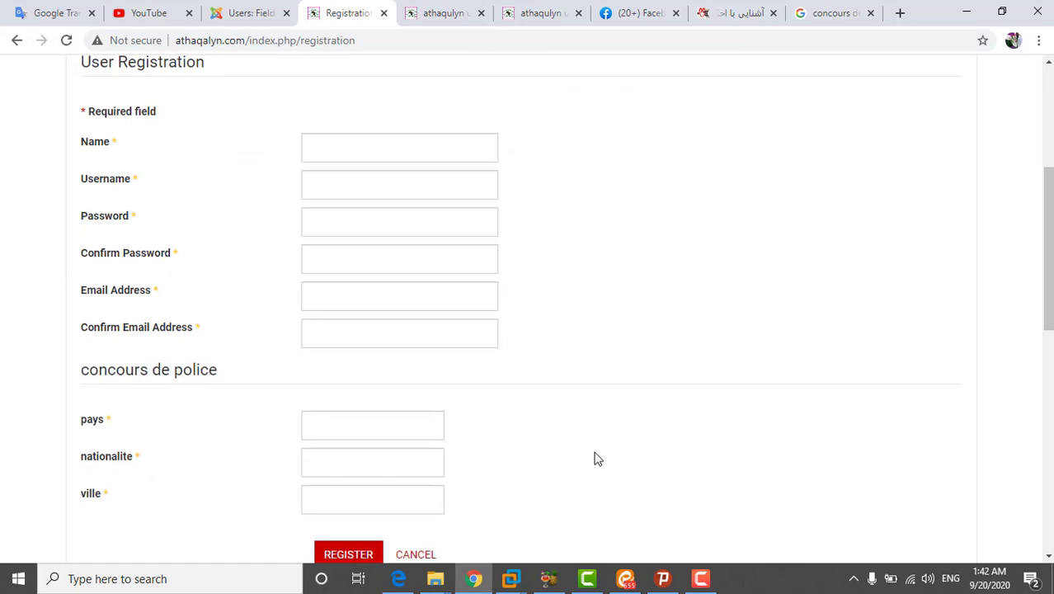
pyautogui.scroll(-3, 597, 459)
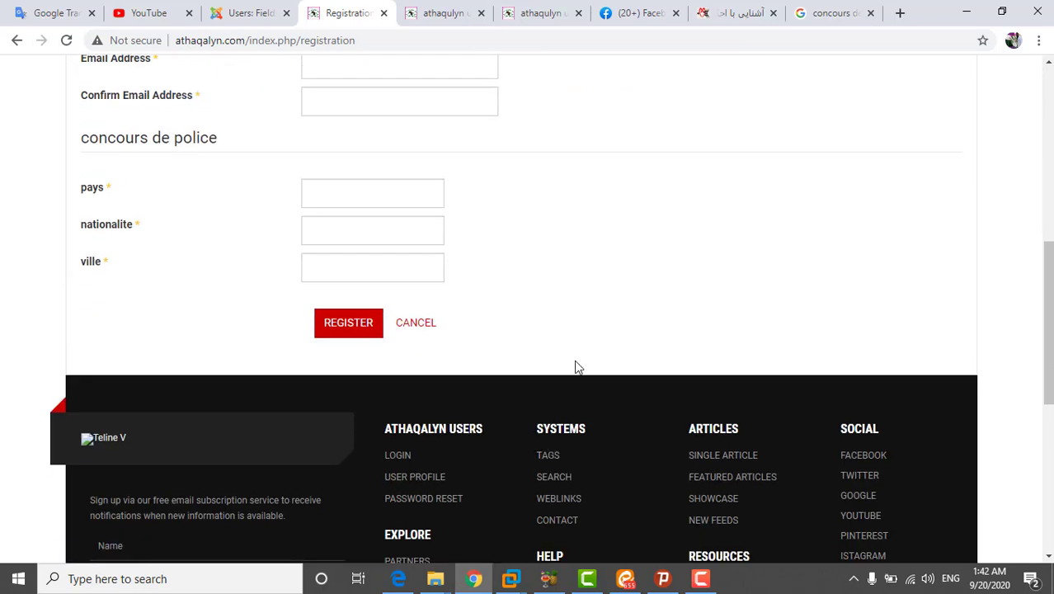
pyautogui.scroll(3, 611, 358)
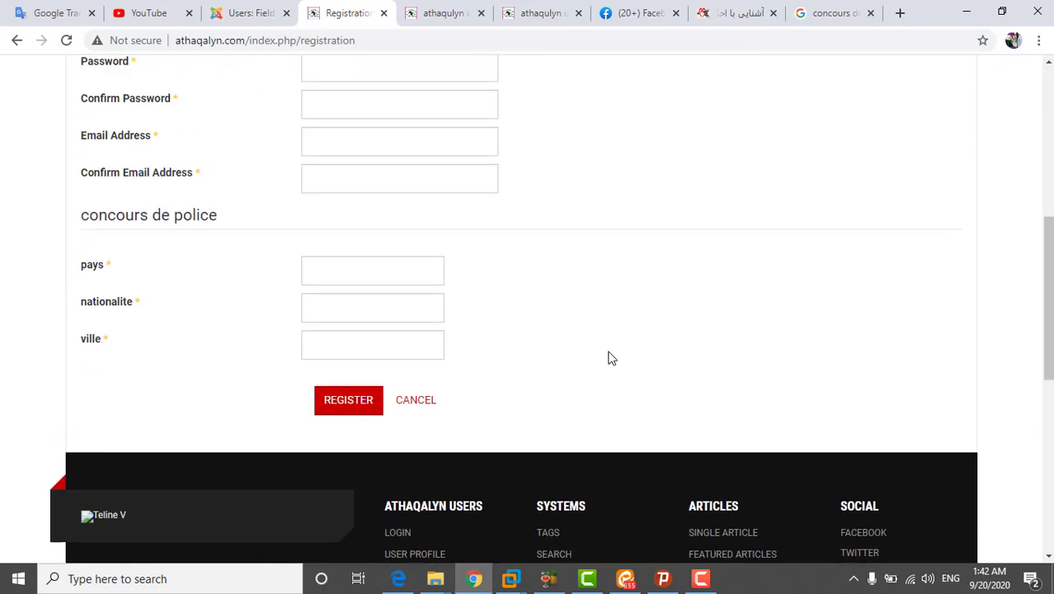